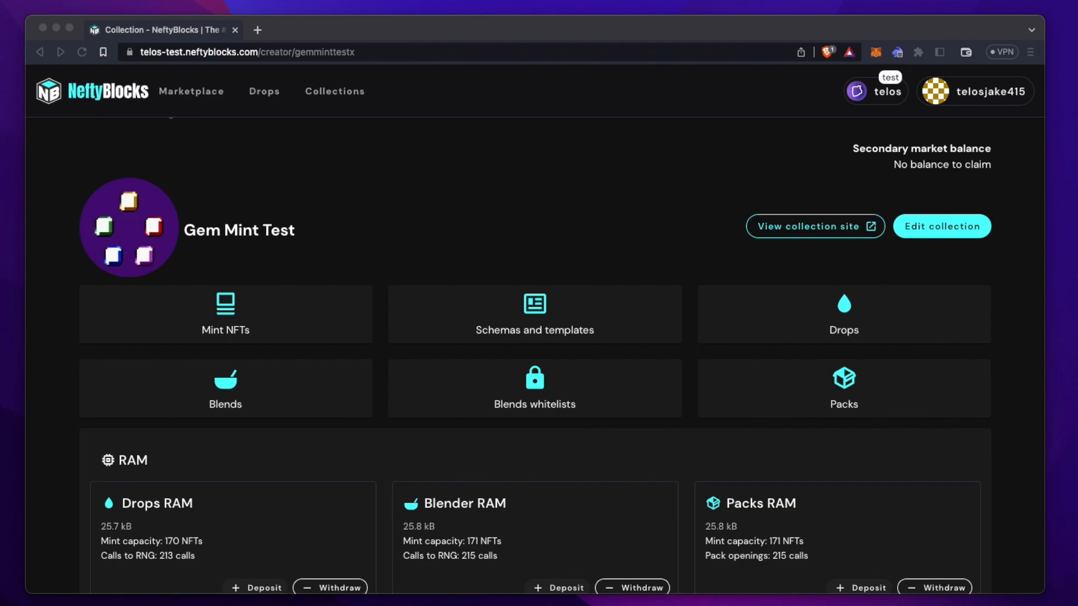
# - Start a new schema named gempack in the Gem Mint Test collection
pyautogui.click(525, 214)
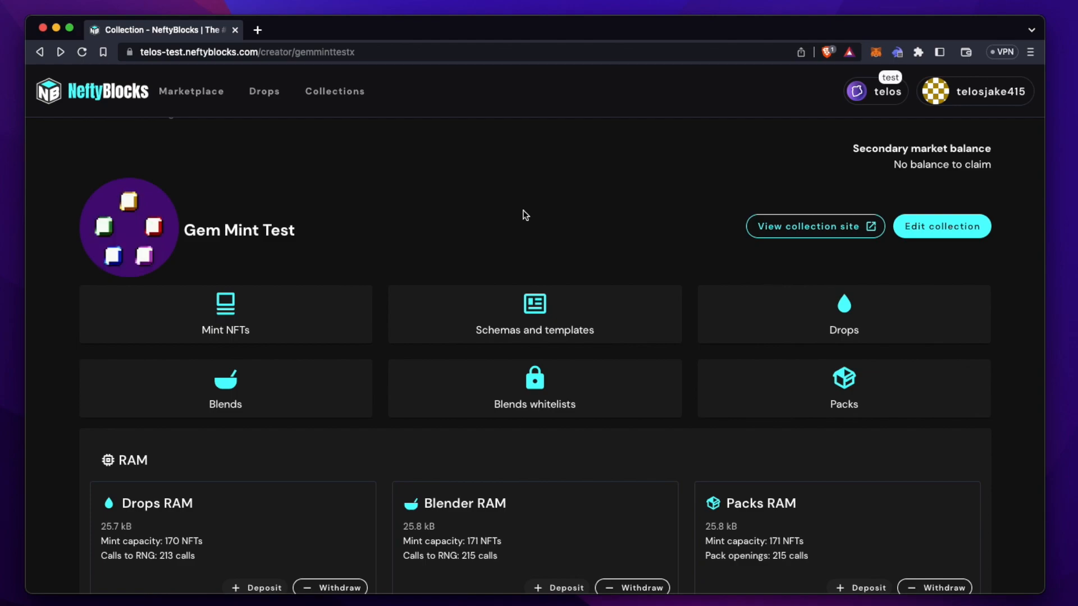
pyautogui.click(533, 314)
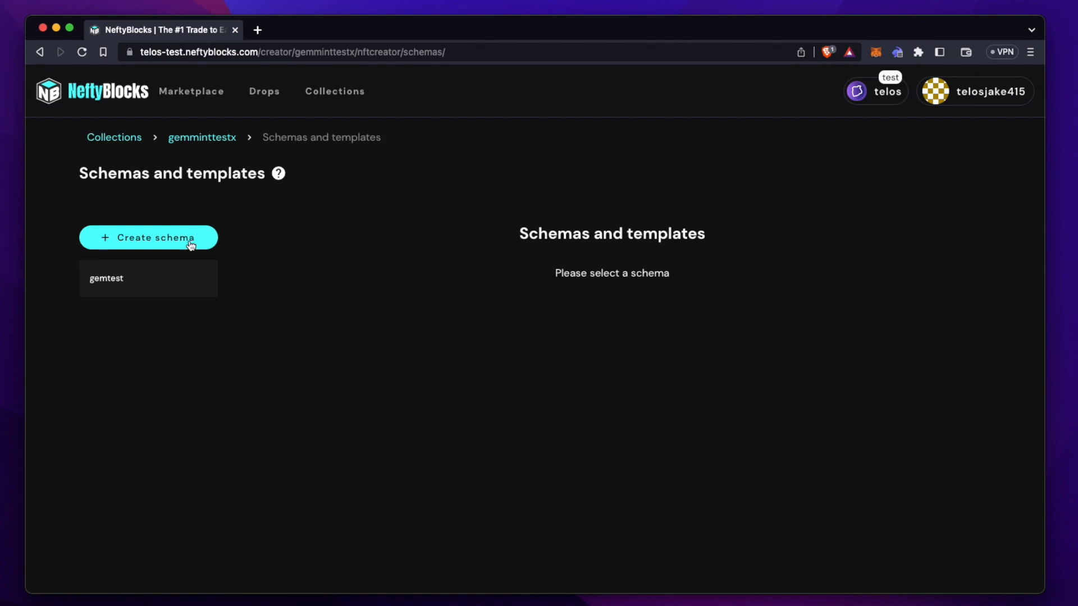
pyautogui.click(147, 236)
pyautogui.click(203, 270)
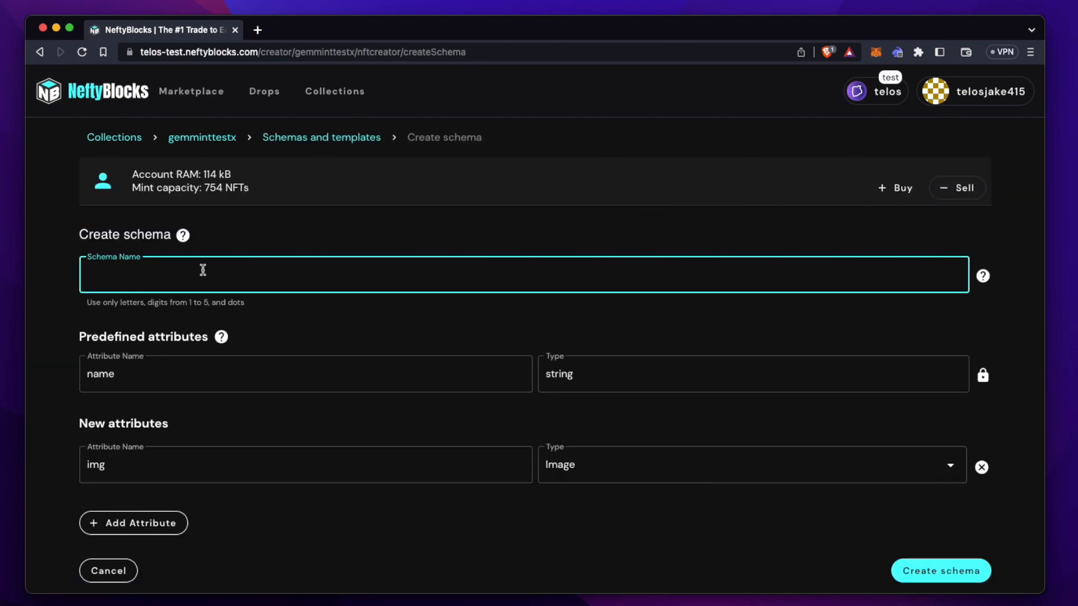
pyautogui.write('gempack')
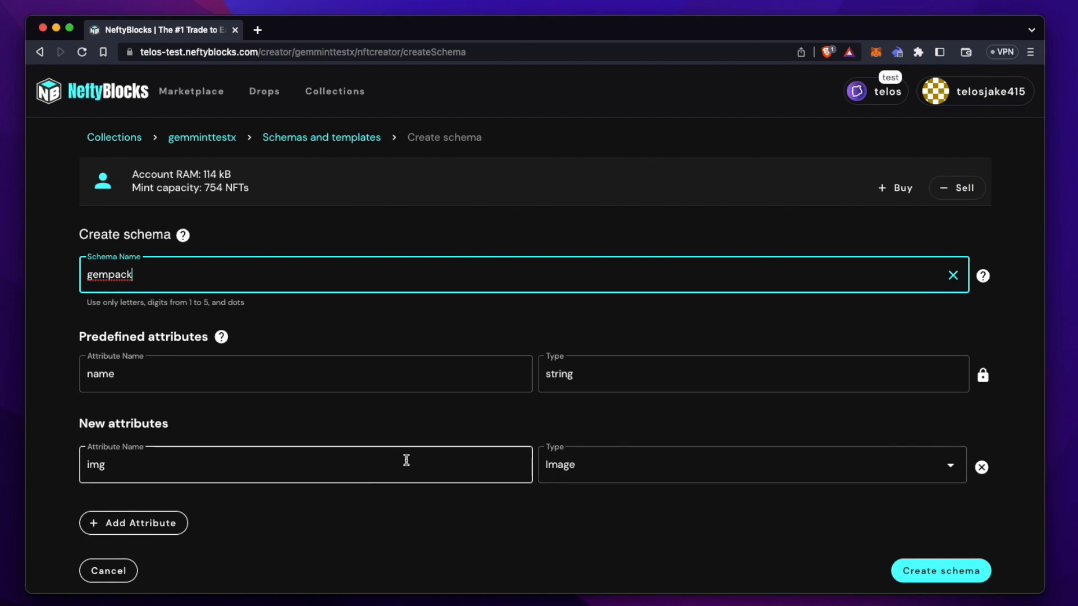
# - Add a Rarity attribute of type String (Text) to the gempack schema and create the schema
pyautogui.click(135, 522)
pyautogui.scroll(-2, 185, 474)
pyautogui.click(139, 451)
pyautogui.write('Rarity')
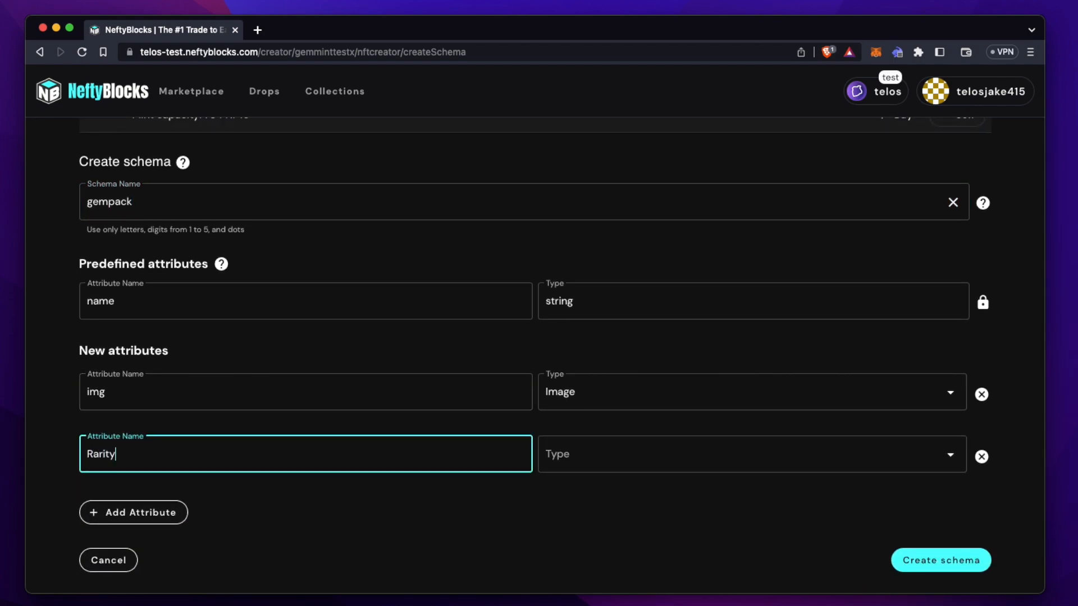
pyautogui.click(646, 455)
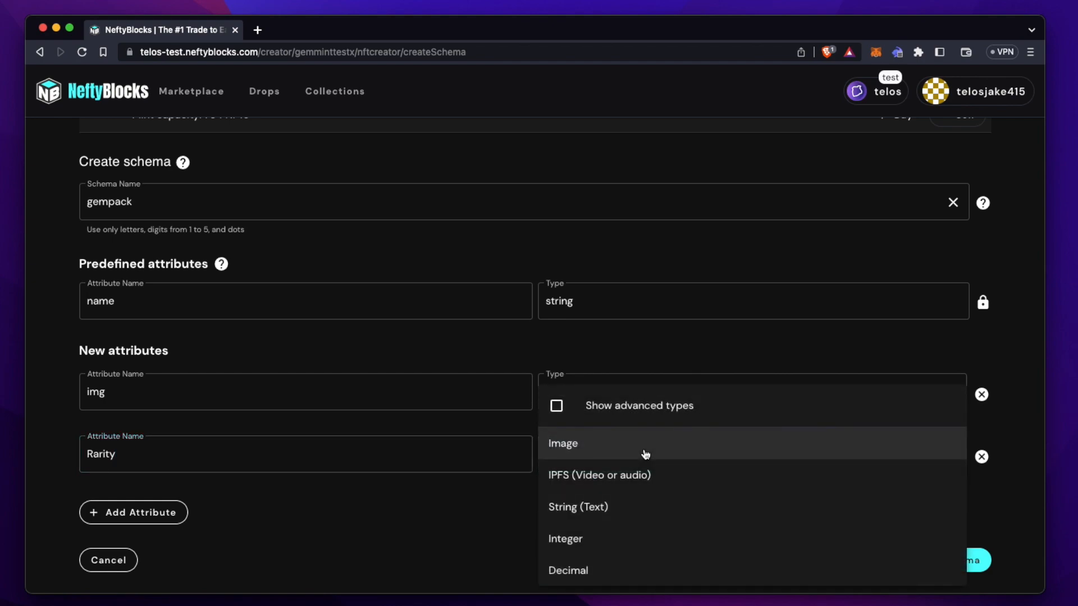
pyautogui.click(642, 505)
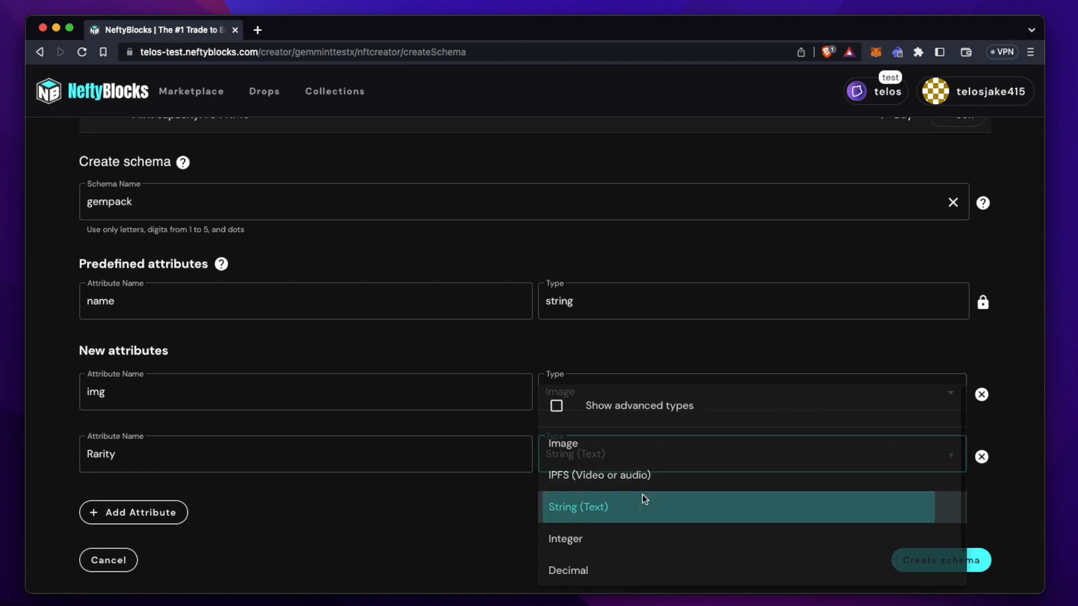
pyautogui.scroll(3, 361, 469)
pyautogui.scroll(-3, 849, 531)
pyautogui.click(920, 551)
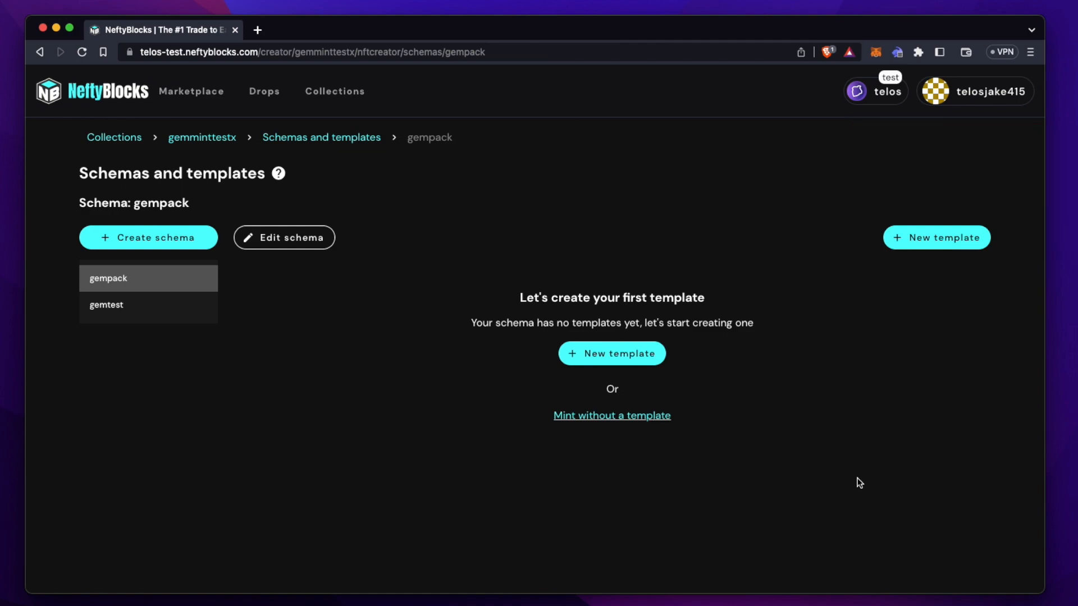
# - Create a gempack template named Gem Pack 1 with image QmbXkQ8g2Bzy52QY5vUaKg9nTVtTLHhru8cjuS6R6zDqLT and rarity Common
pyautogui.click(643, 360)
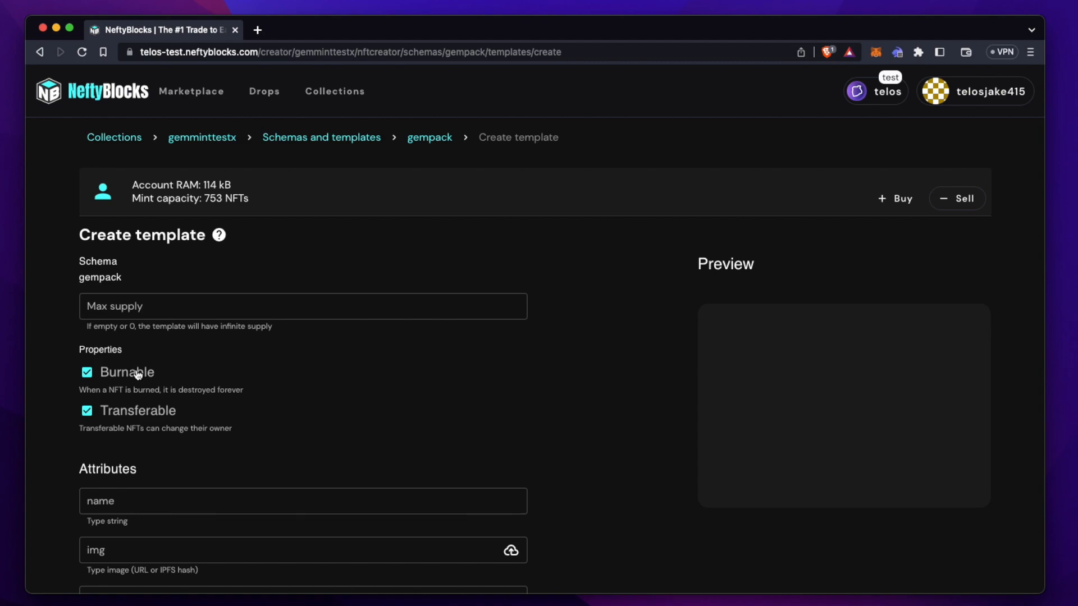
pyautogui.scroll(-3, 157, 424)
pyautogui.click(159, 406)
pyautogui.write('Gem')
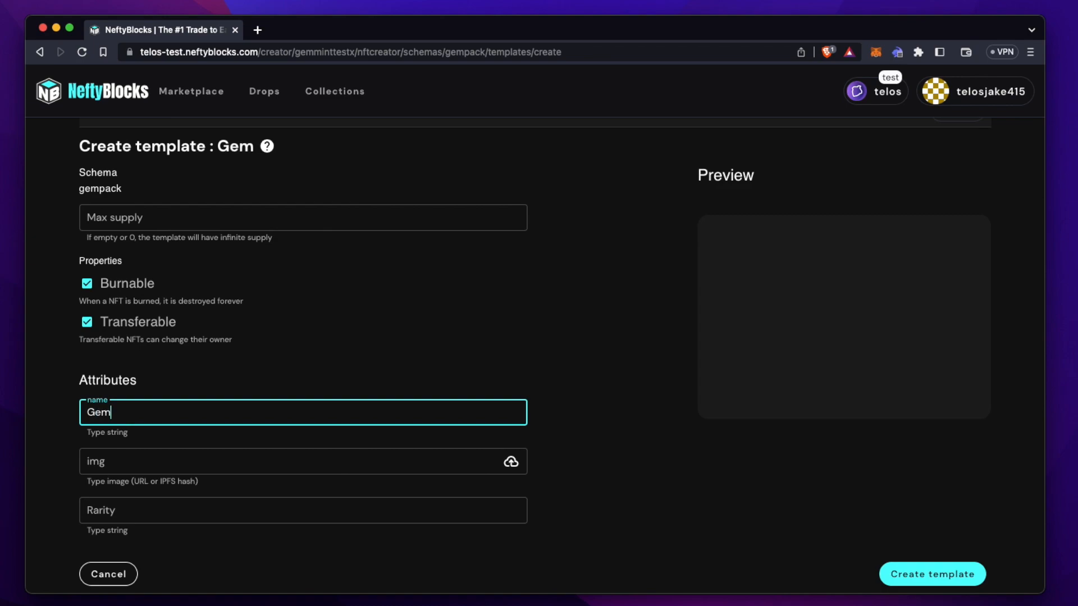
pyautogui.write(' Pack')
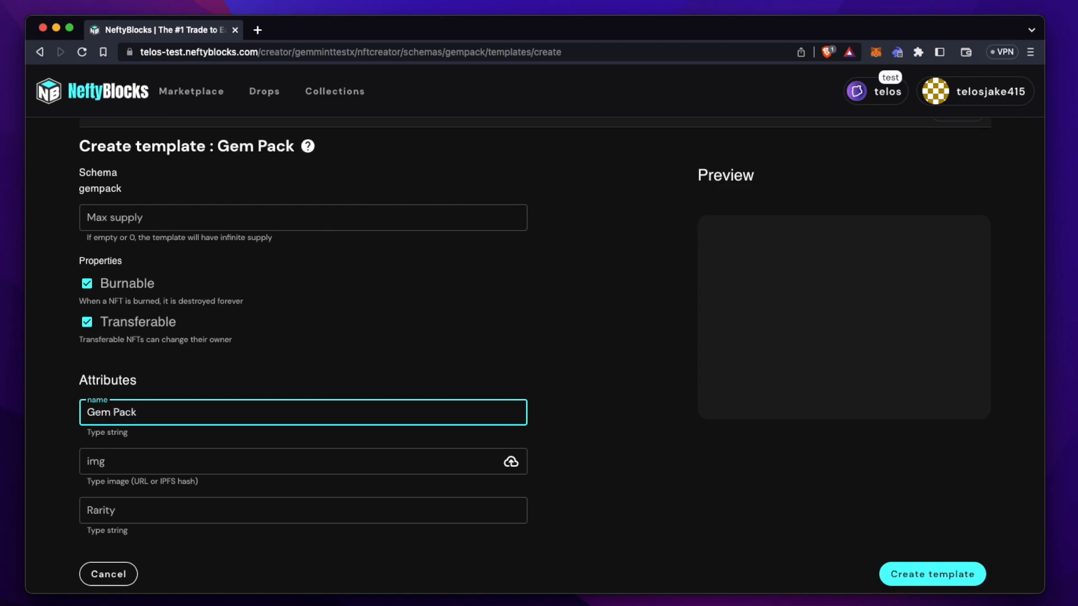
pyautogui.write(' 1')
pyautogui.write('Common')
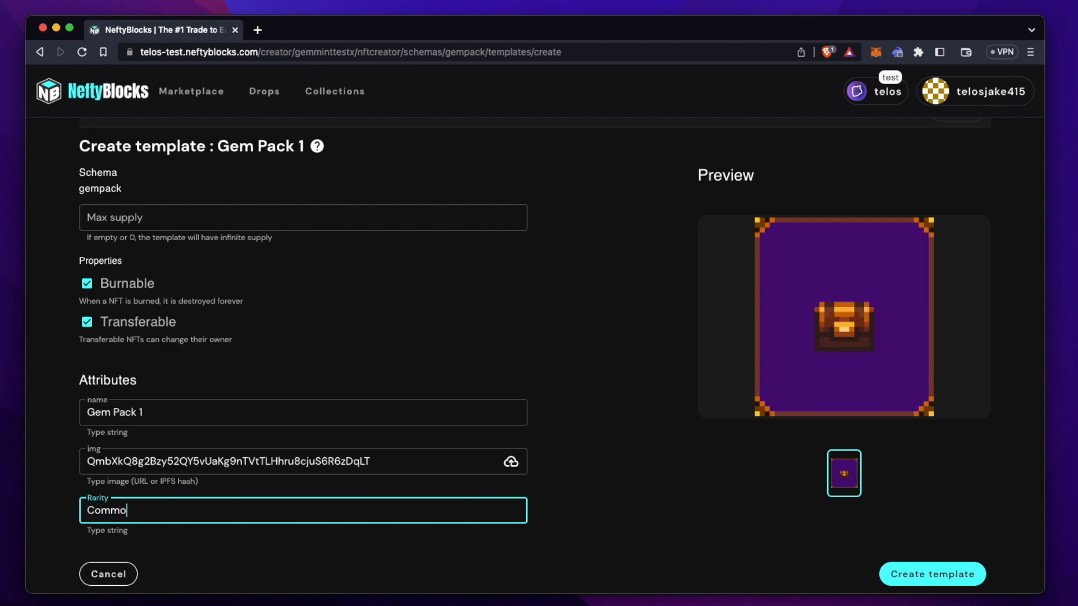
pyautogui.click(936, 587)
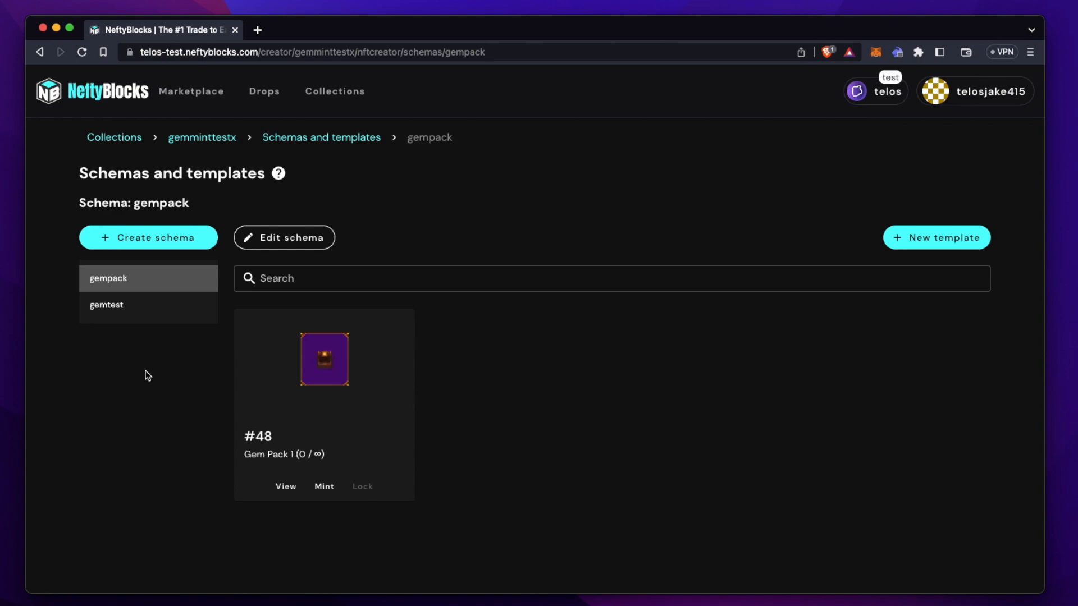
# - Create a gemtest template named Emerald: Round with image QmTHkVrpqHC3H753N5ZvZEqyGZLKzG2aLqa9vmbhroRDBP, rarity Common and size Small
pyautogui.click(147, 311)
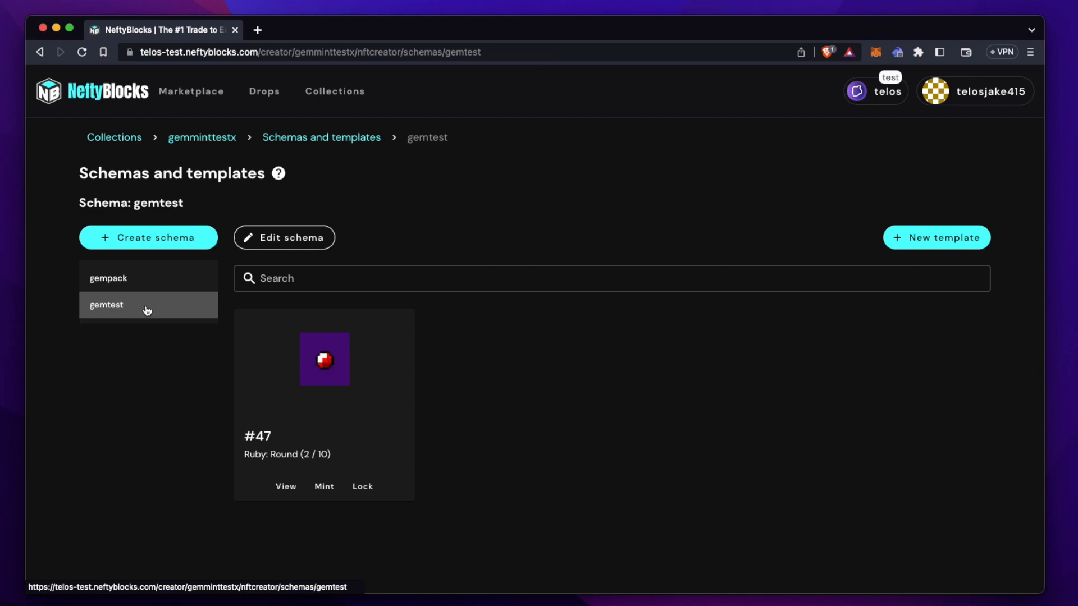
pyautogui.click(928, 238)
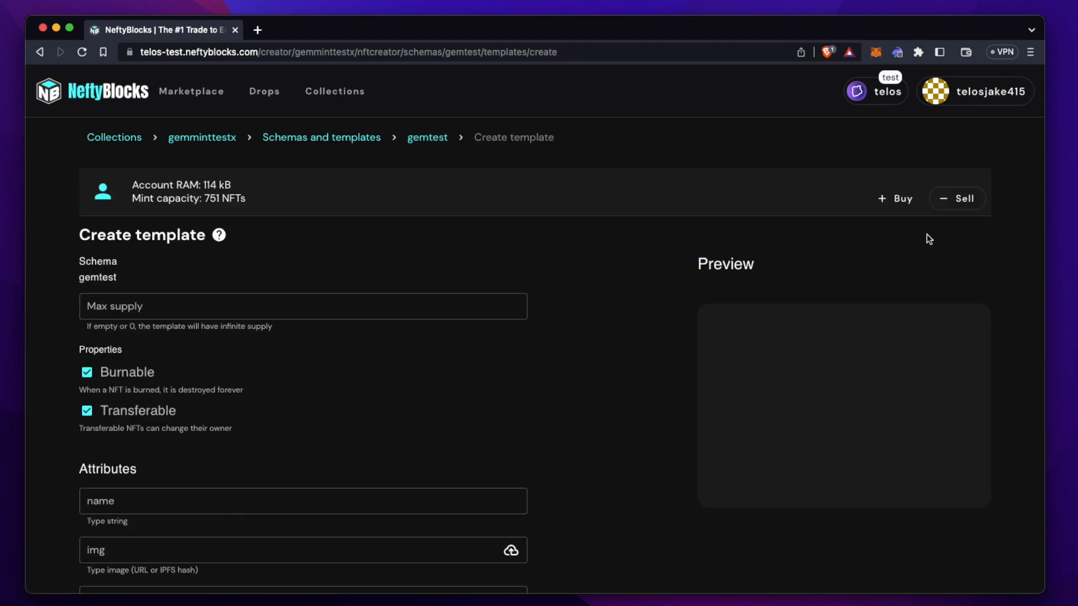
pyautogui.scroll(-3, 194, 336)
pyautogui.click(190, 353)
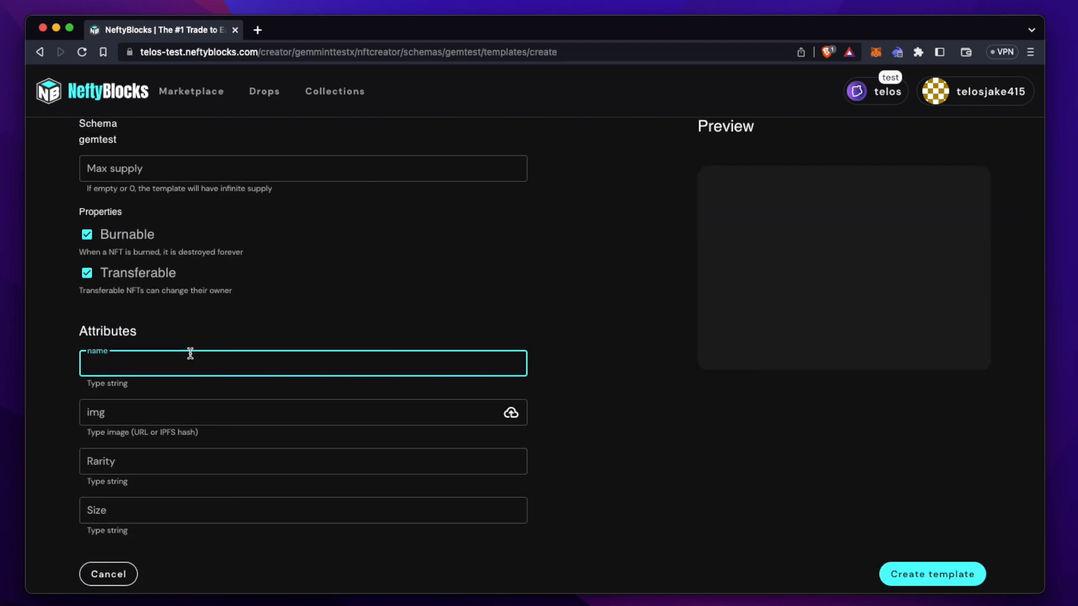
pyautogui.write('Emerald: Round')
pyautogui.press('Tab')
pyautogui.write('QmTHkVrpqHC3H753N5ZvZEqyGZLKzG2aLqa9vmbhroRDBP')
pyautogui.press('Tab')
pyautogui.write('Common')
pyautogui.press('Tab')
pyautogui.write('Small')
pyautogui.click(905, 572)
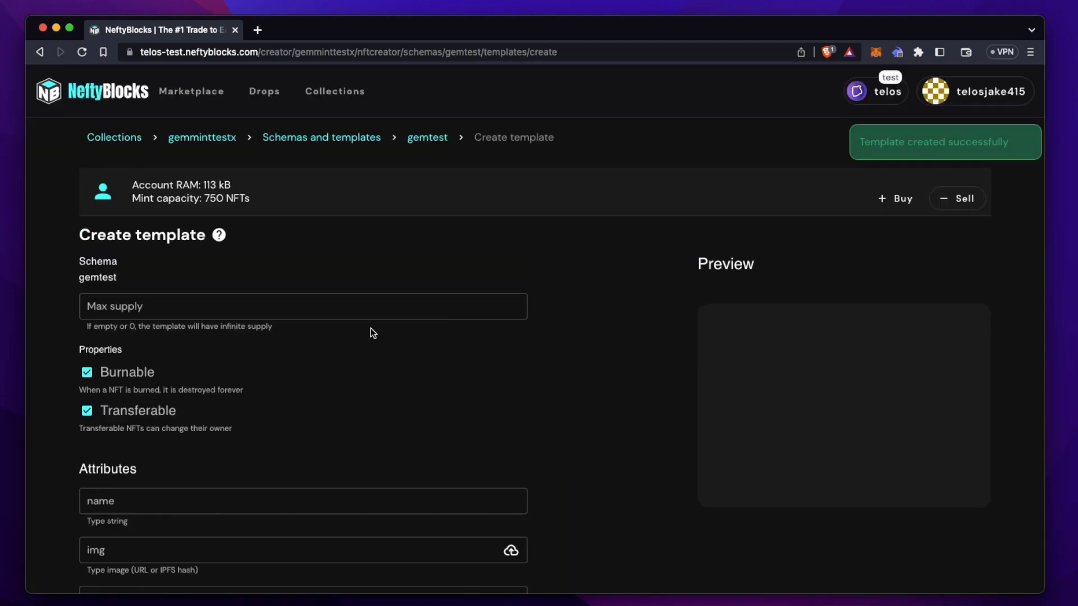
# - Create another gemtest template named Sapphire: Round with image QmQTHz6wfAyrvphf2WwnG1KWQmeRu1NeuE19Evd65iBMAR, rarity Common and size Small
pyautogui.scroll(-2, 373, 333)
pyautogui.click(249, 427)
pyautogui.write('Sapphire: Round')
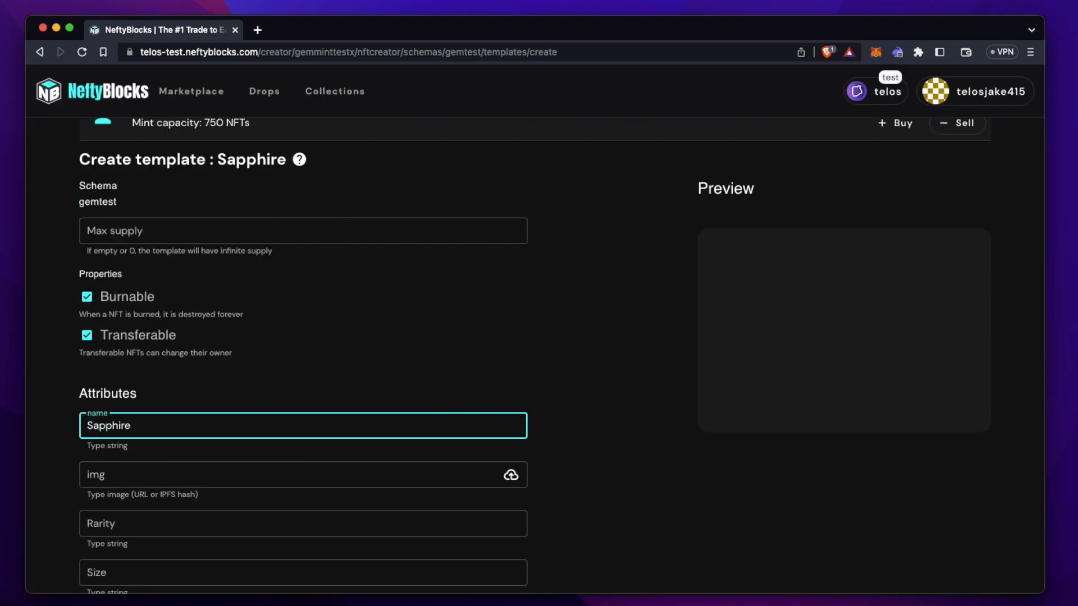
pyautogui.press('Tab')
pyautogui.write('QmQTHz6wfAyrvphf2WwnG1KWQmeRu1NeuE19Evd65iBMAR')
pyautogui.press('Tab')
pyautogui.write('Common')
pyautogui.press('Tab')
pyautogui.write('Small')
pyautogui.scroll(-2, 245, 503)
pyautogui.click(911, 573)
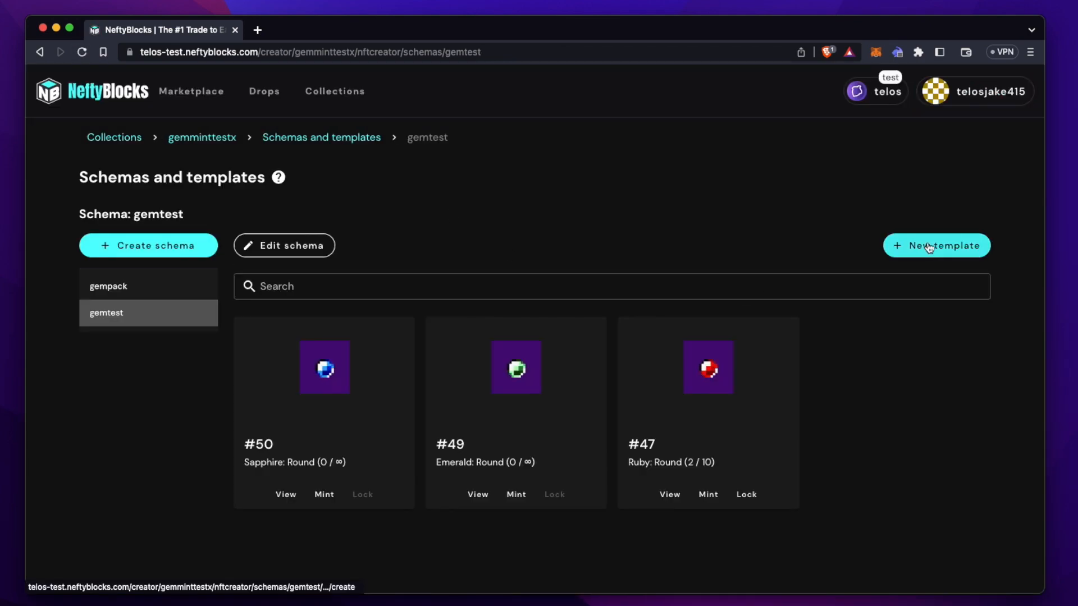
# - Create a gemtest template named Topaz: Round with image QmQjurT4DH62SLAdC2eohyWgNhumhBP656bfvFJDsyS3Vi, rarity Common and size Small
pyautogui.click(914, 243)
pyautogui.click(179, 504)
pyautogui.write('Topaz: Round')
pyautogui.press('Tab')
pyautogui.write('QmQjurT4DH62SLAdC2eohyWgNhumhBP656bfvFJDsyS3Vi')
pyautogui.scroll(-4, 366, 390)
pyautogui.click(223, 451)
pyautogui.write('Common')
pyautogui.press('Tab')
pyautogui.write('Small')
pyautogui.press('Return')
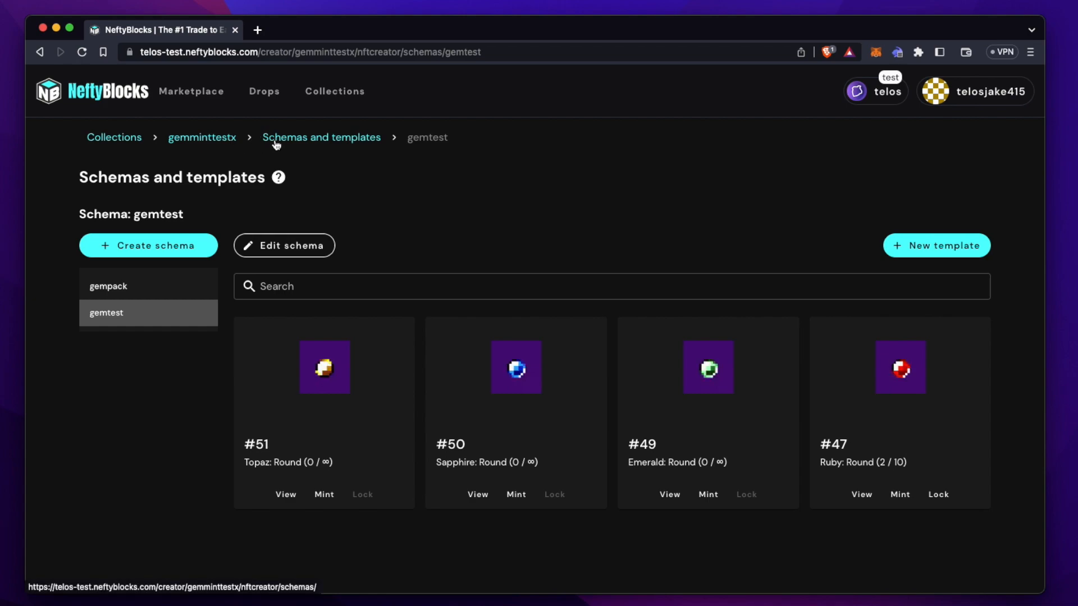
# - Go to the collection's packs and add packs.nefty as an authorized account
pyautogui.click(217, 138)
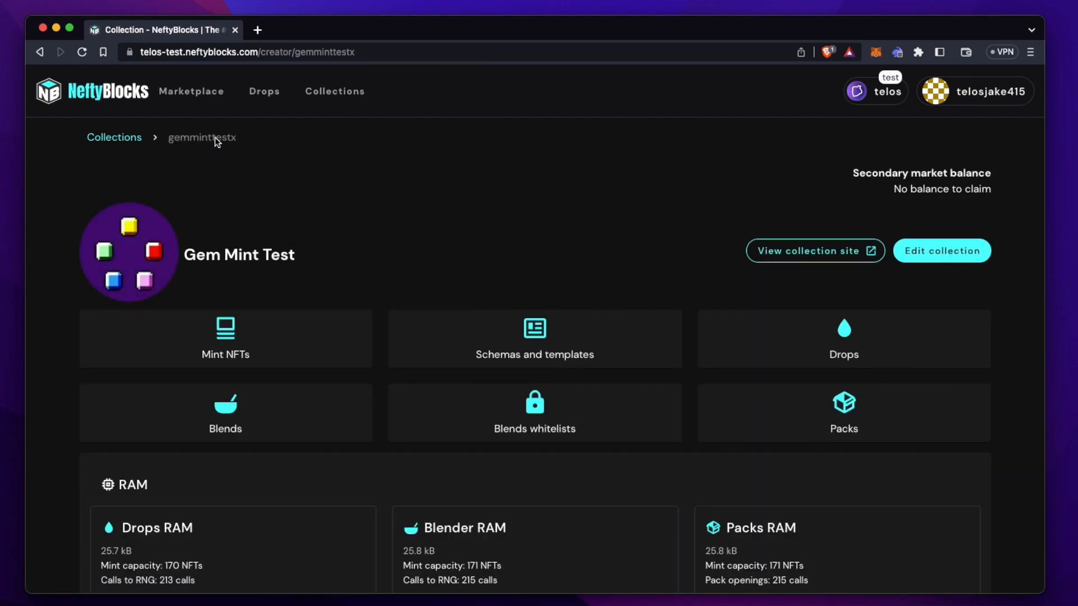
pyautogui.scroll(-1, 828, 414)
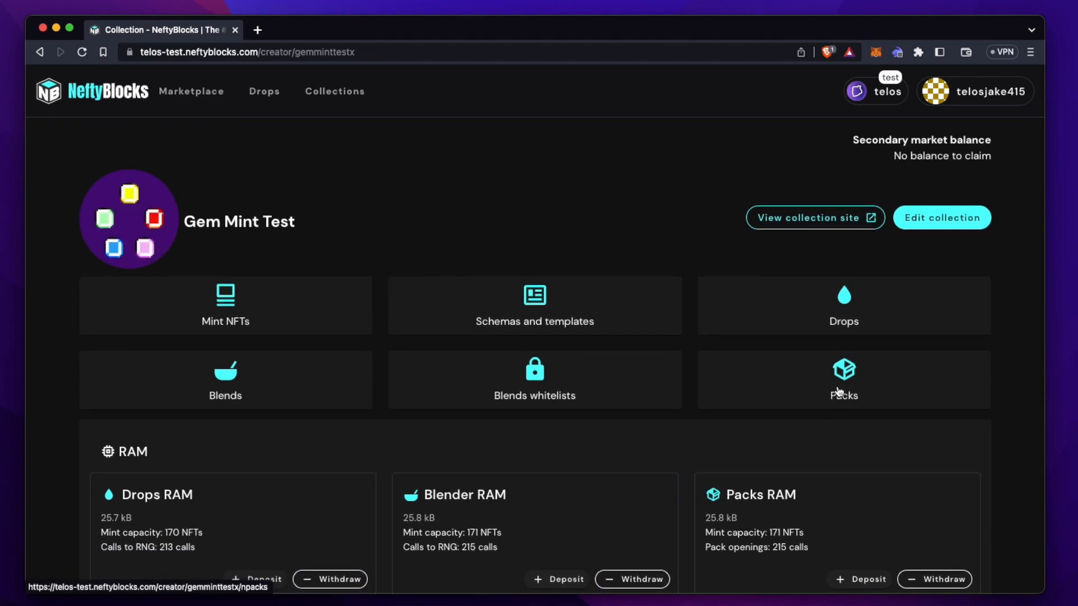
pyautogui.click(839, 392)
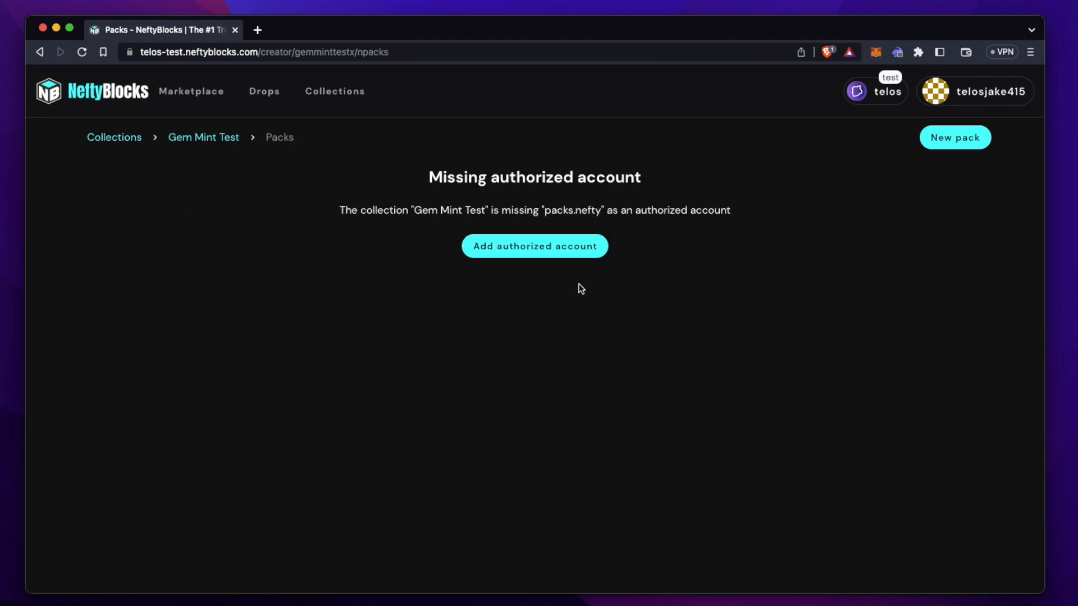
pyautogui.click(546, 246)
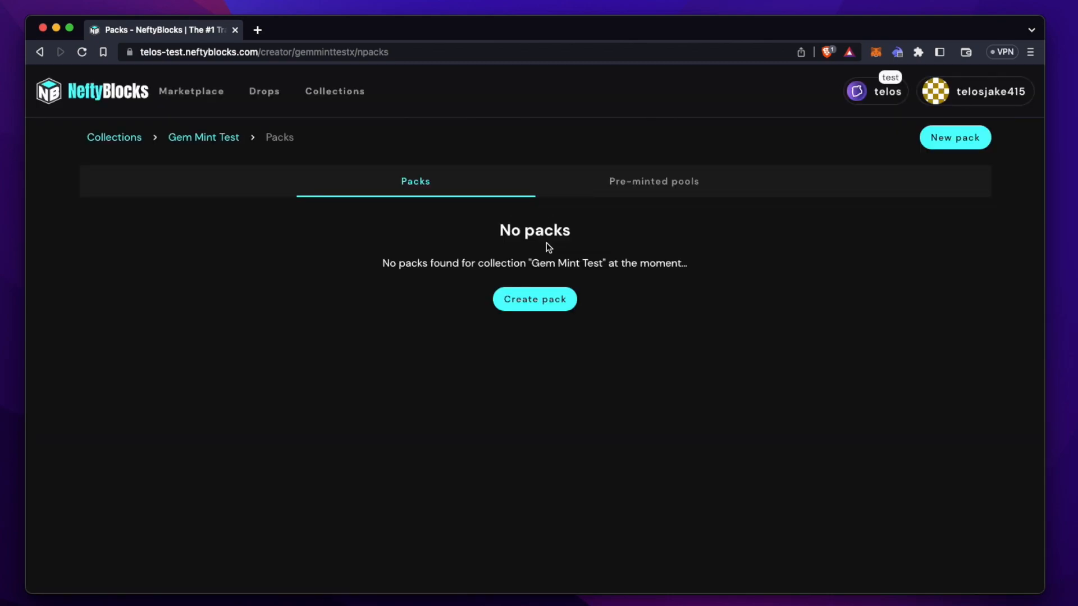
# - Start a new pack using the Gem Pack 1 template from the gempack schema, without pre-minting
pyautogui.click(553, 309)
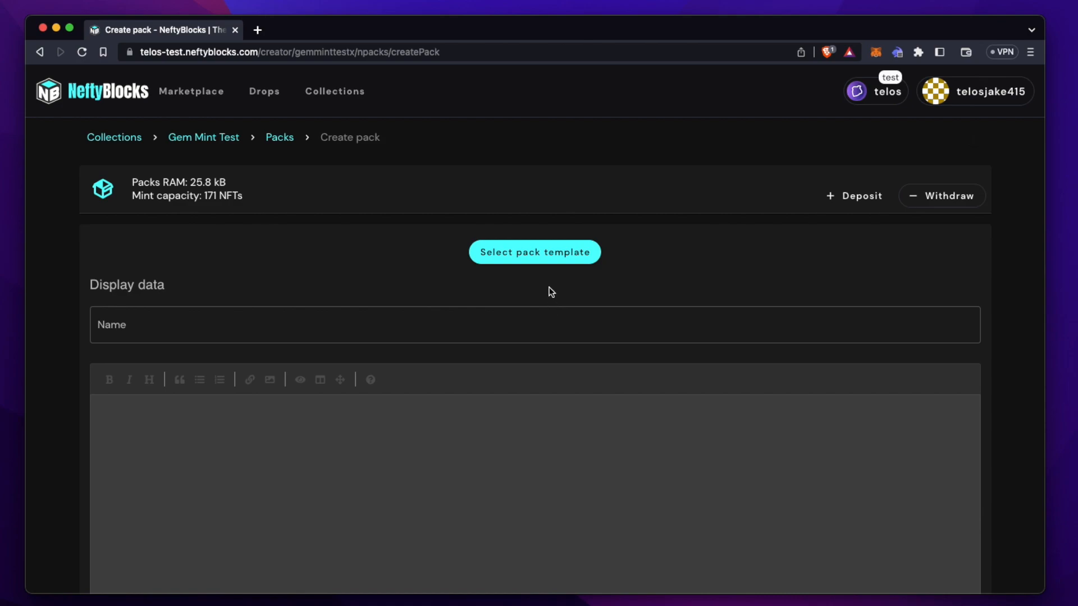
pyautogui.click(547, 252)
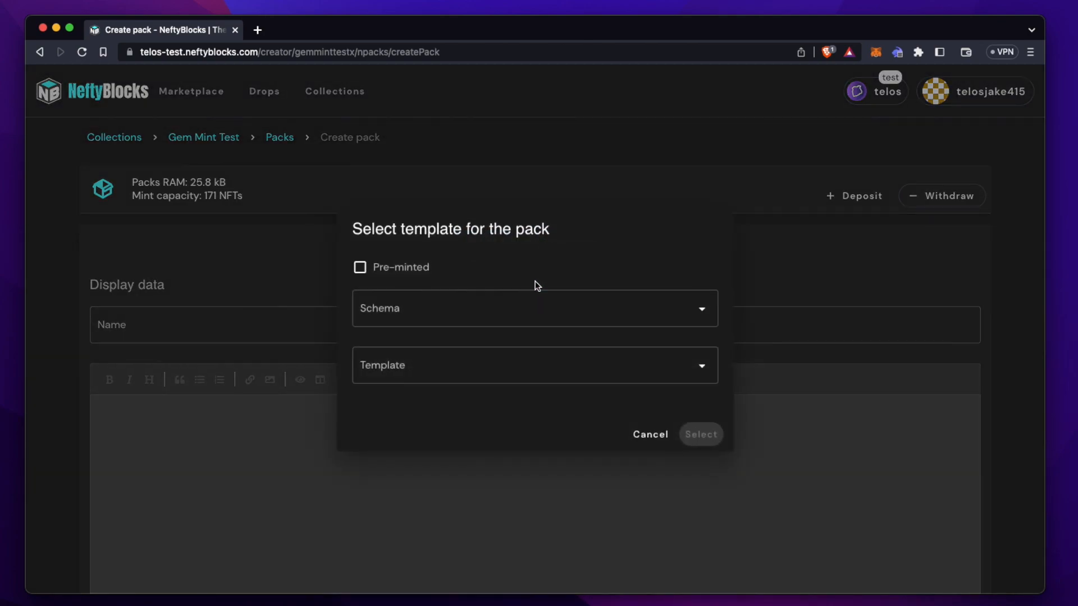
pyautogui.click(553, 292)
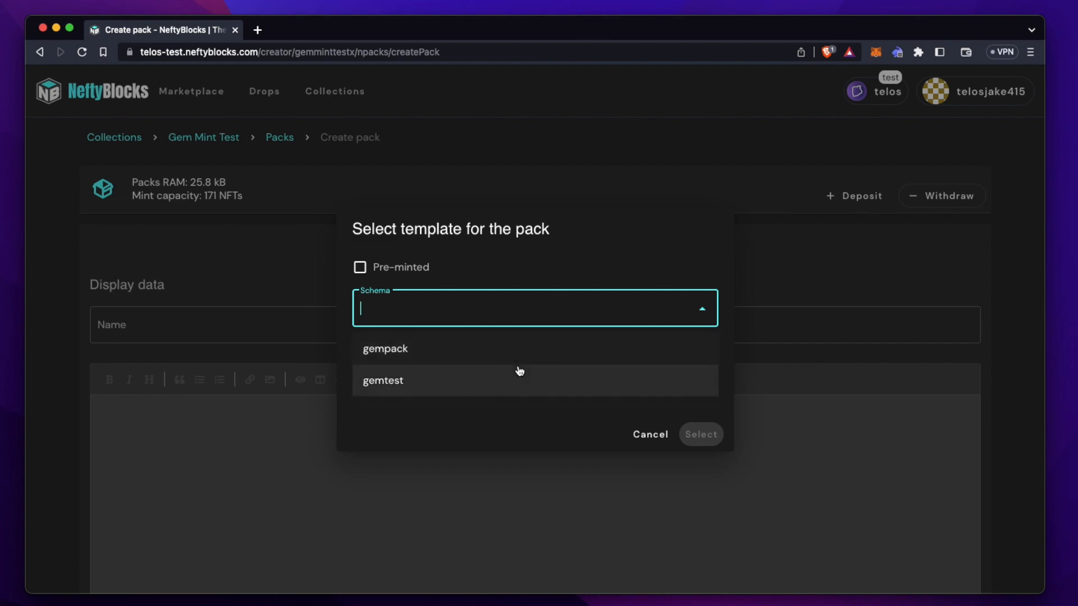
pyautogui.click(515, 349)
pyautogui.click(514, 350)
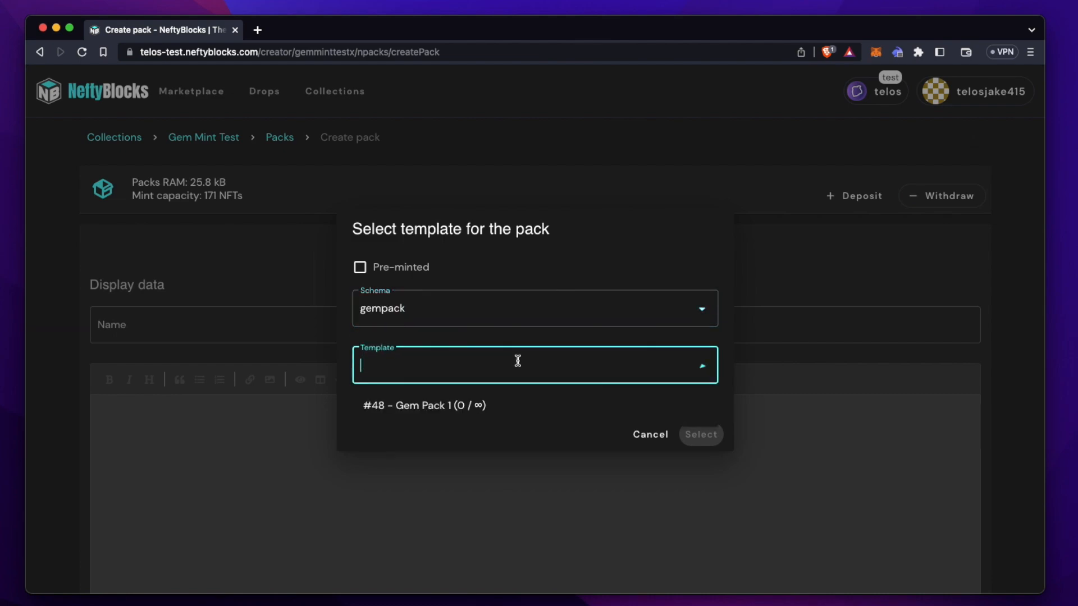
pyautogui.click(501, 404)
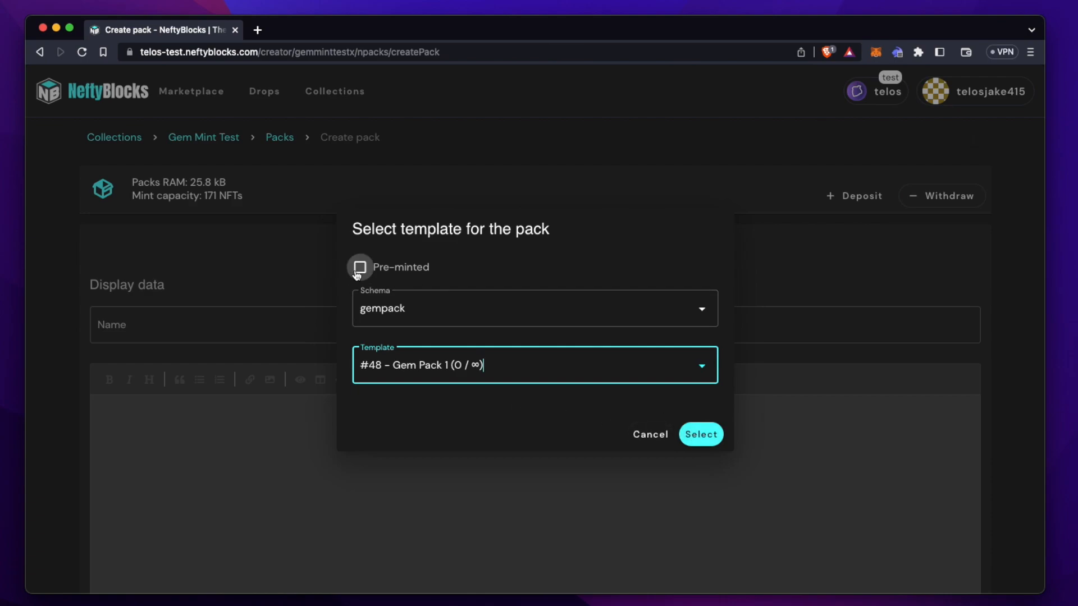
pyautogui.click(705, 436)
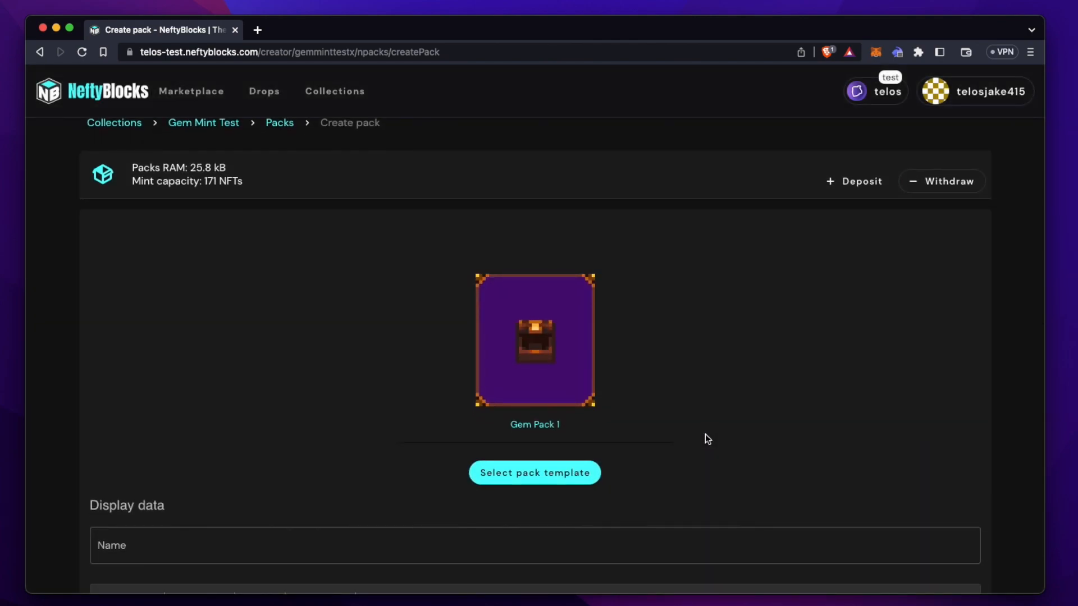
# - Name the pack "Gem Pack: Common" and enter "Test pack" as its description
pyautogui.scroll(-5, 705, 439)
pyautogui.click(606, 387)
pyautogui.write('Gem Oak')
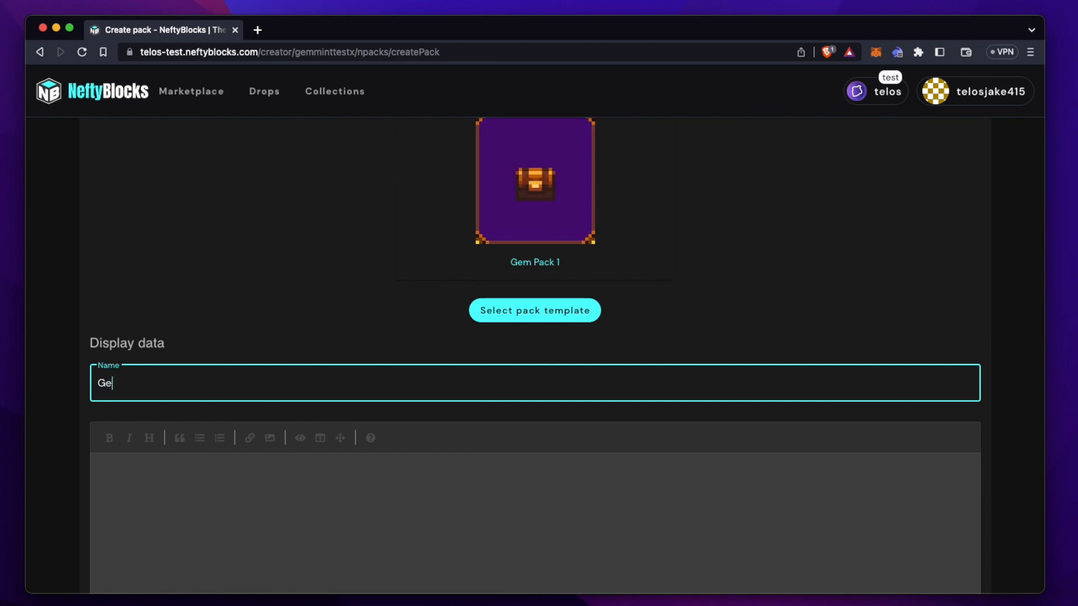
pyautogui.write('Pack: Common')
pyautogui.scroll(-3, 668, 474)
pyautogui.click(569, 447)
pyautogui.write('Test')
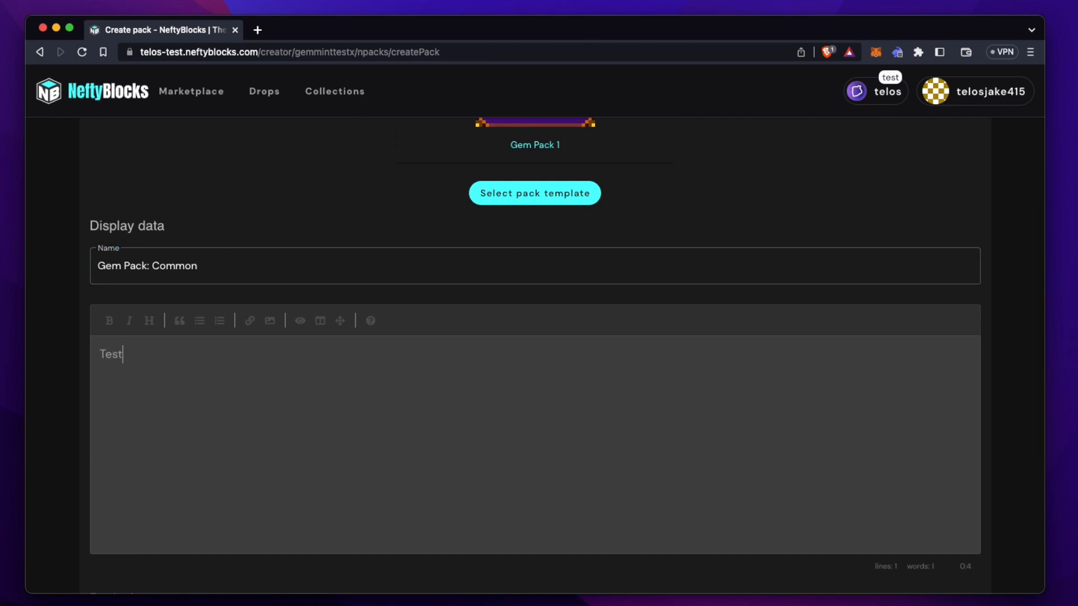
pyautogui.write(' pack')
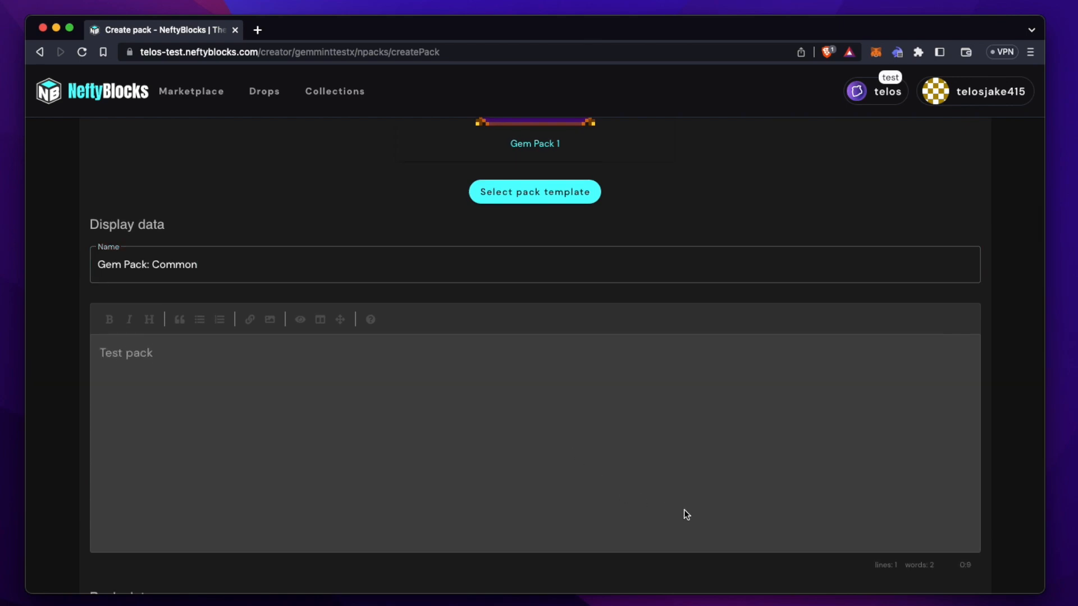
# - Add one slot to the pack
pyautogui.scroll(-7, 683, 511)
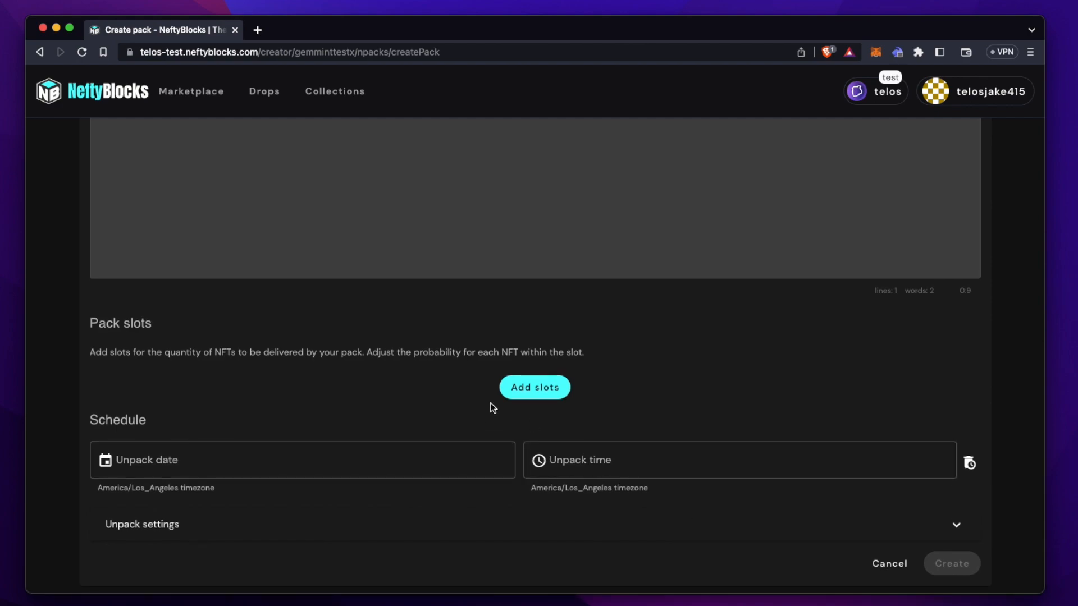
pyautogui.click(527, 390)
pyautogui.click(435, 330)
pyautogui.click(700, 392)
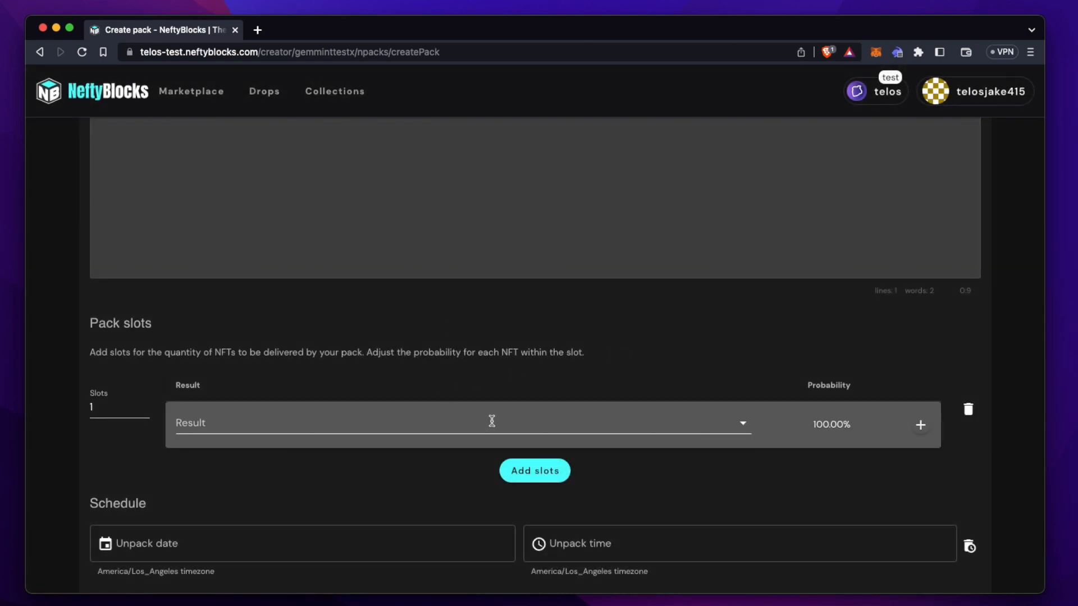
# - Add Emerald: Round, Topaz: Round and Sapphire: Round as the slot's three possible results, each with odds of 1
pyautogui.click(532, 422)
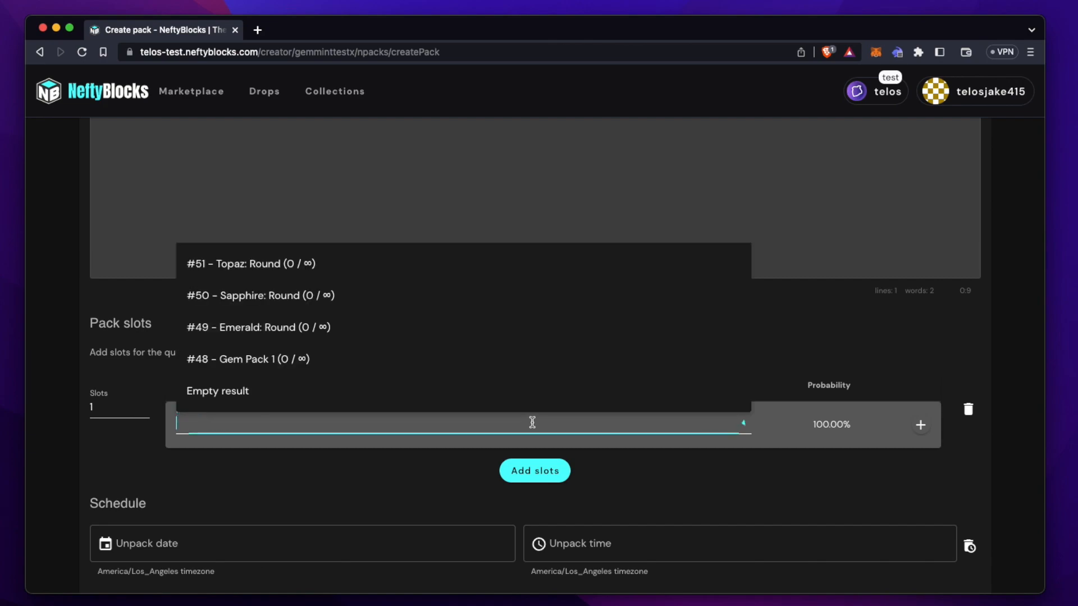
pyautogui.click(409, 333)
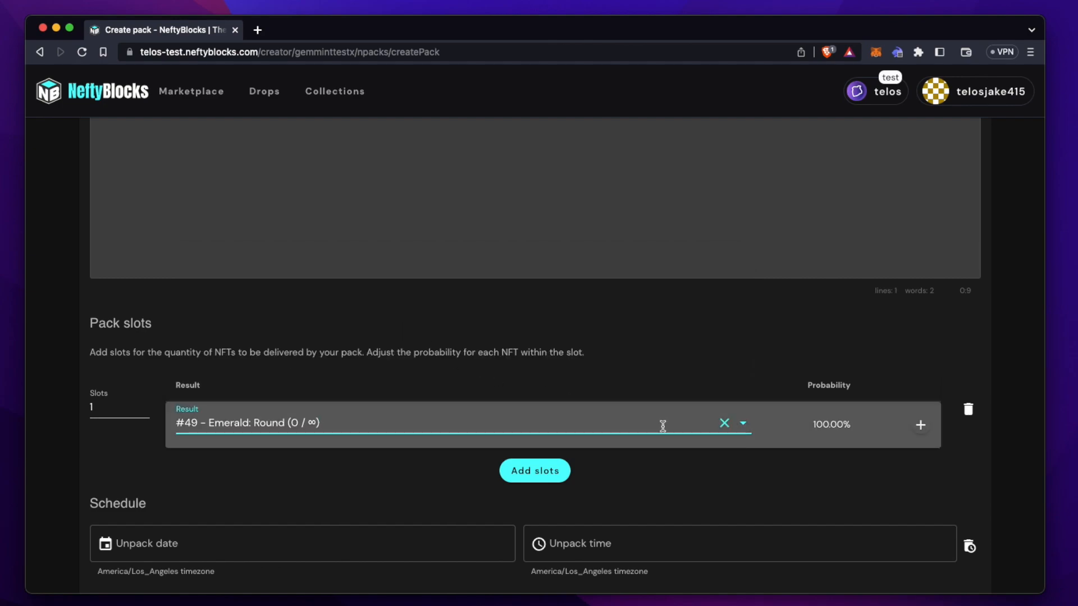
pyautogui.click(921, 425)
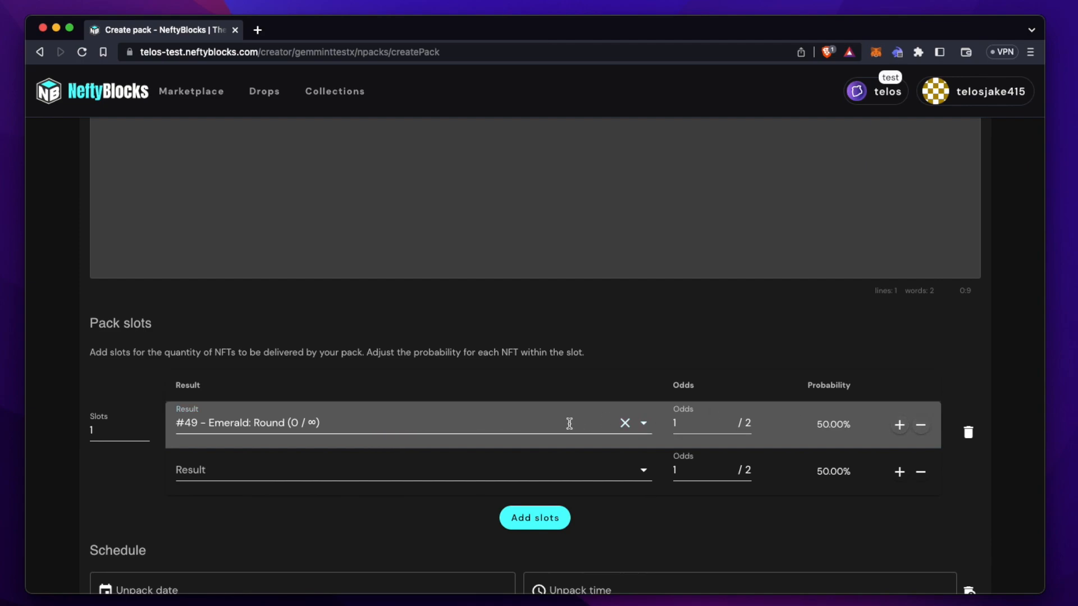
pyautogui.click(608, 470)
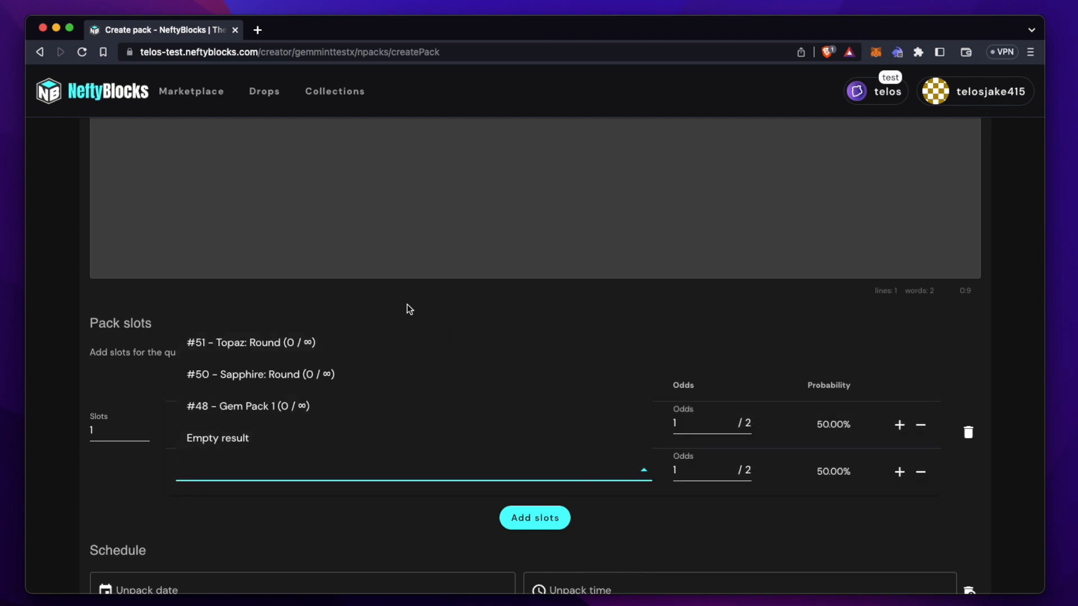
pyautogui.click(378, 343)
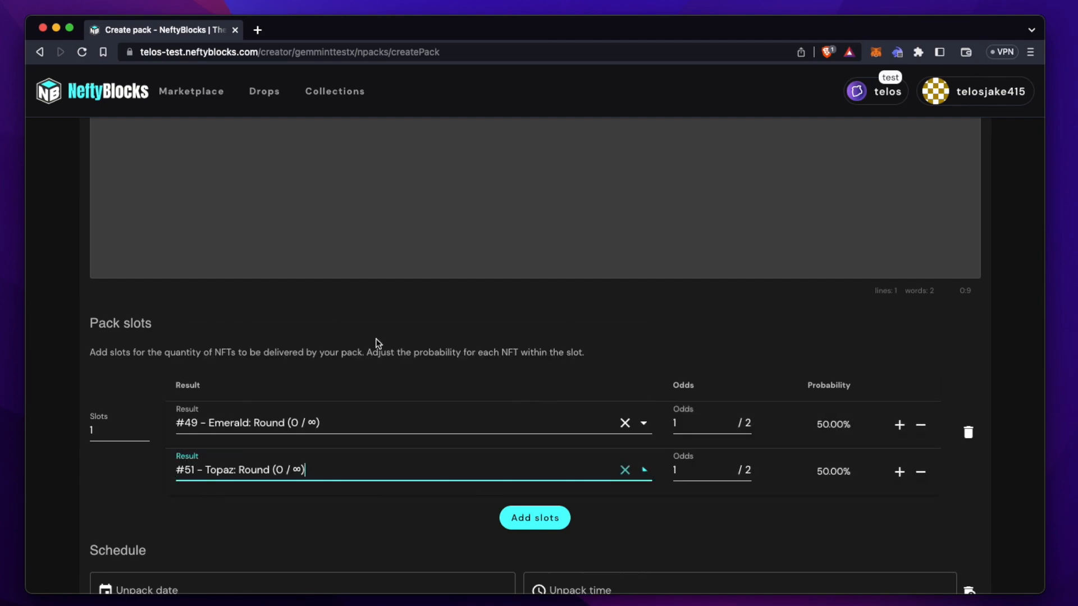
pyautogui.click(899, 472)
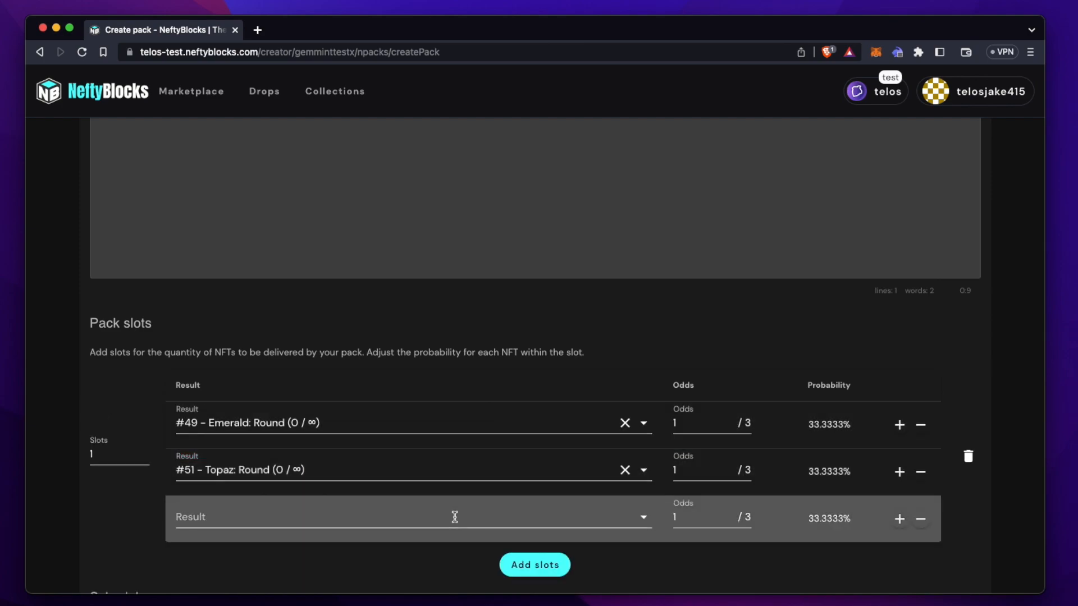
pyautogui.click(453, 516)
pyautogui.click(363, 430)
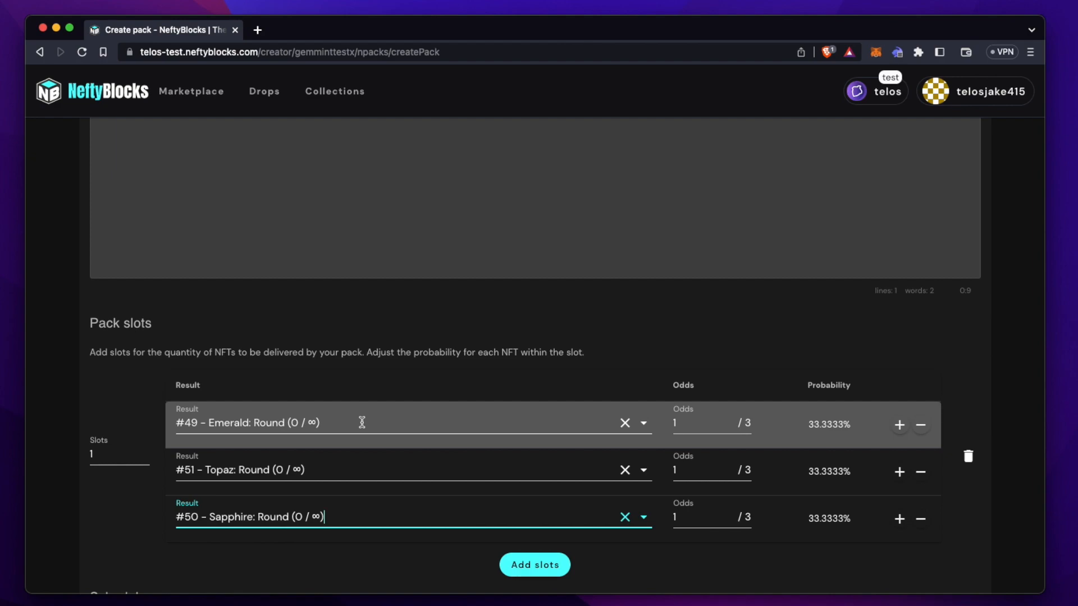
pyautogui.click(115, 509)
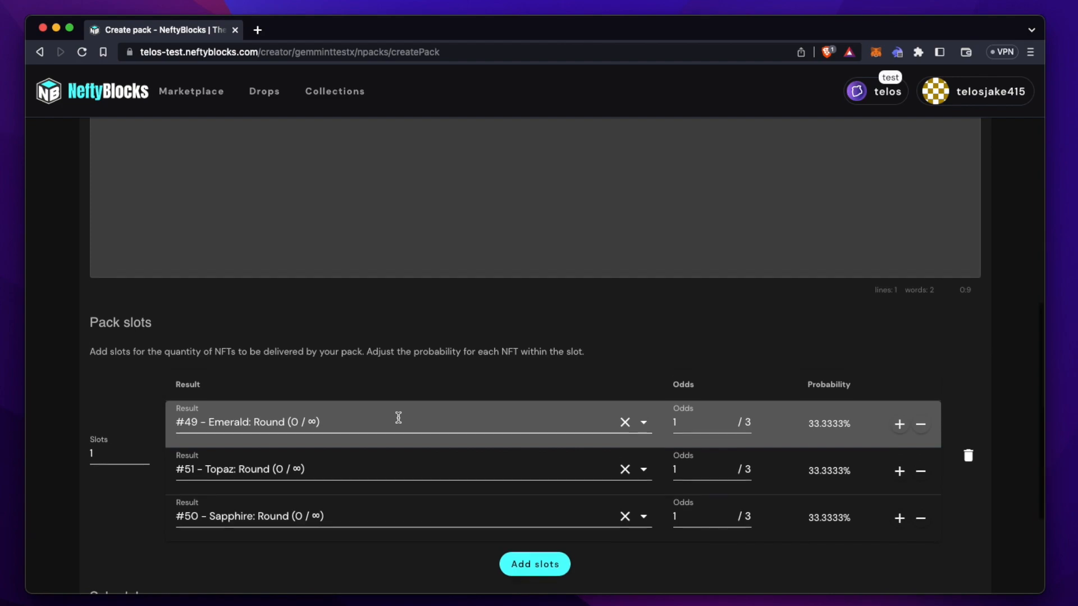
# - Set the number of slots with these three gem results to 4
pyautogui.scroll(-1, 399, 417)
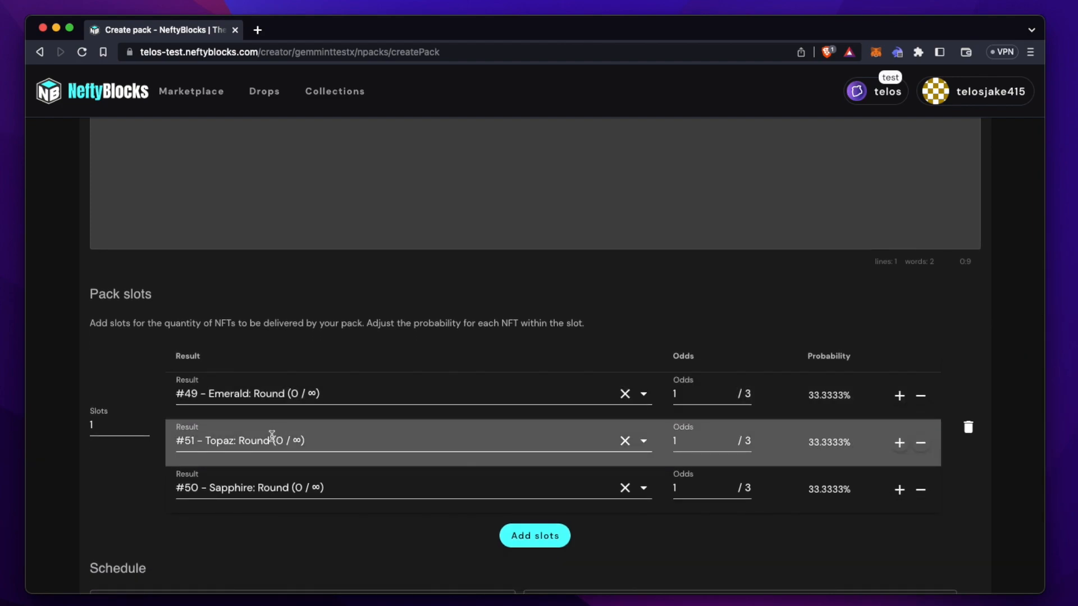
pyautogui.click(106, 426)
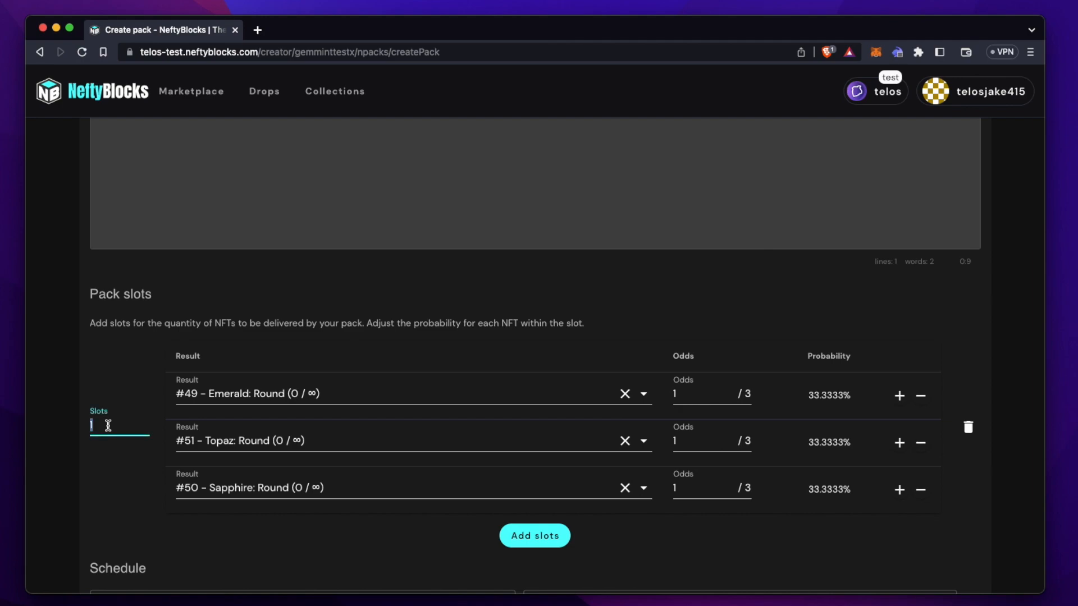
pyautogui.write('4')
pyautogui.click(111, 477)
# - Add a fourth possible result to the slots and set it to Empty result
pyautogui.click(899, 490)
pyautogui.click(530, 534)
pyautogui.click(434, 505)
pyautogui.click(214, 579)
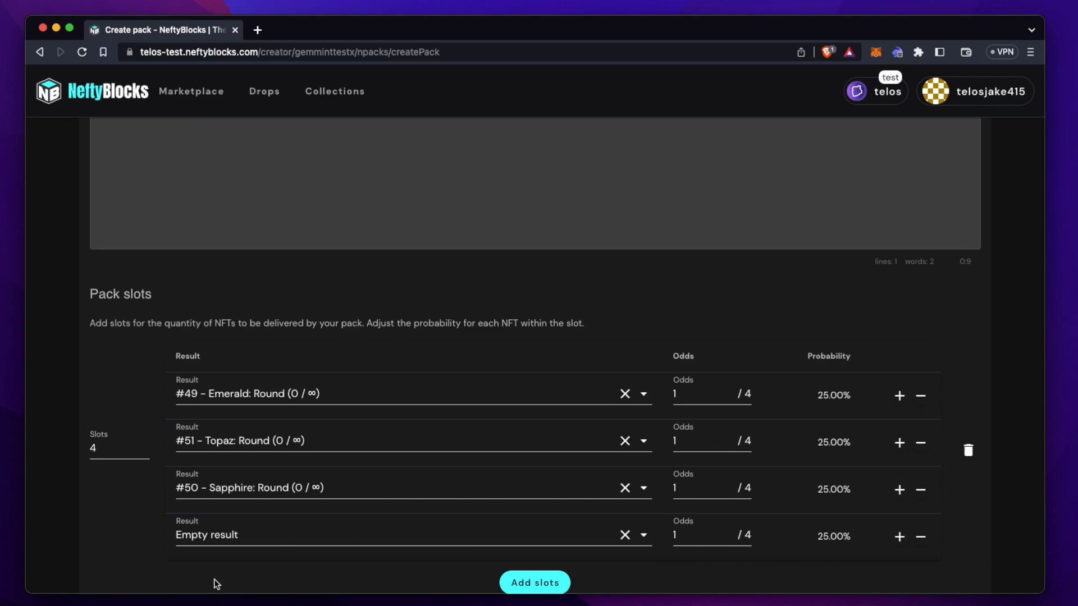
pyautogui.scroll(-1, 245, 564)
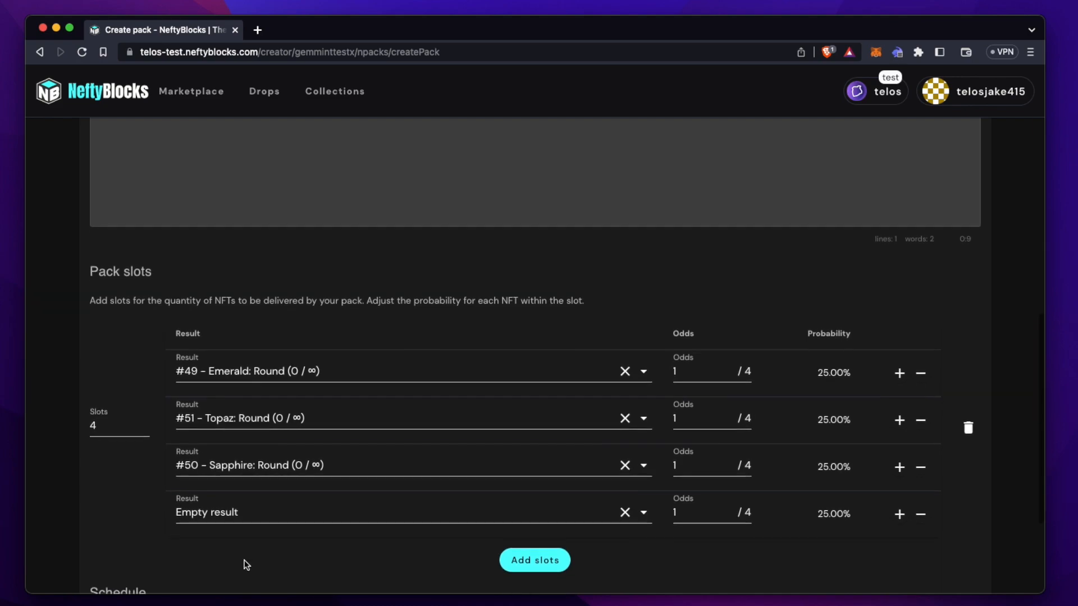
# - Set the number of slots to 1
pyautogui.click(113, 408)
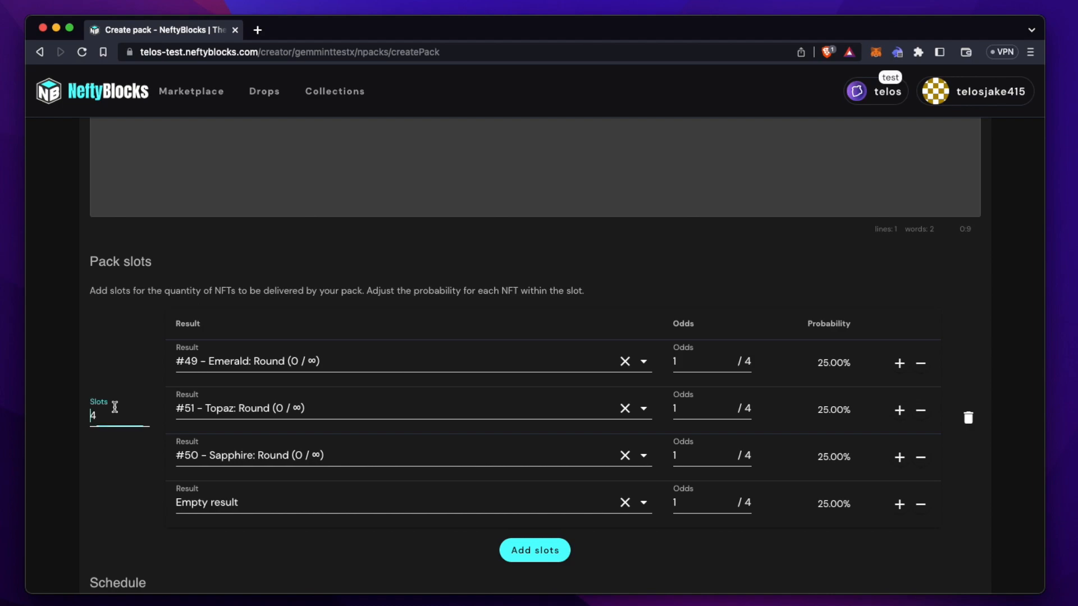
pyautogui.doubleClick(114, 407)
pyautogui.write('1')
pyautogui.click(107, 515)
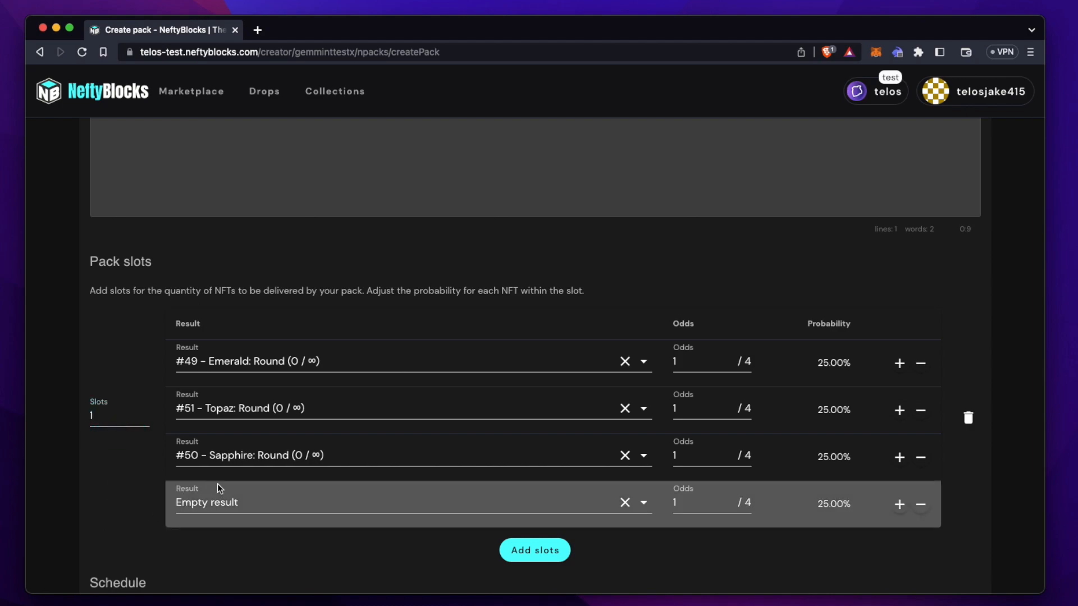
# - Set the number of slots back to 4 and remove the Empty result
pyautogui.doubleClick(98, 415)
pyautogui.write('4')
pyautogui.click(921, 504)
# - Set the pack's unpack video to the hash QmREhykkZ6wztofB9ebietoL2tJABBxuQ8S7LmEpEcTs5P and create the pack
pyautogui.scroll(-2, 771, 496)
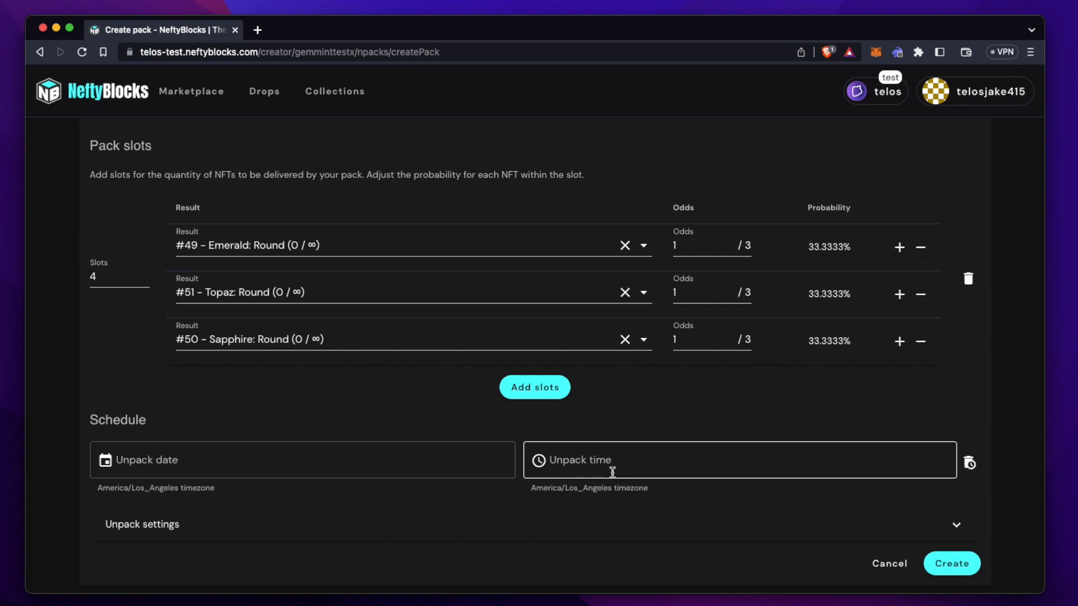
pyautogui.click(956, 527)
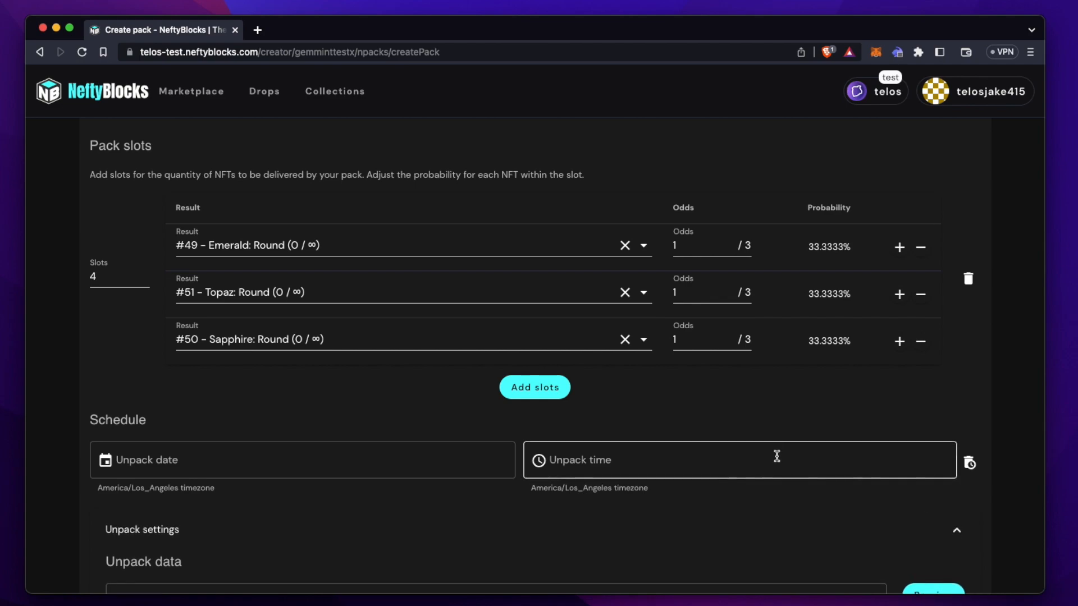
pyautogui.scroll(-4, 775, 455)
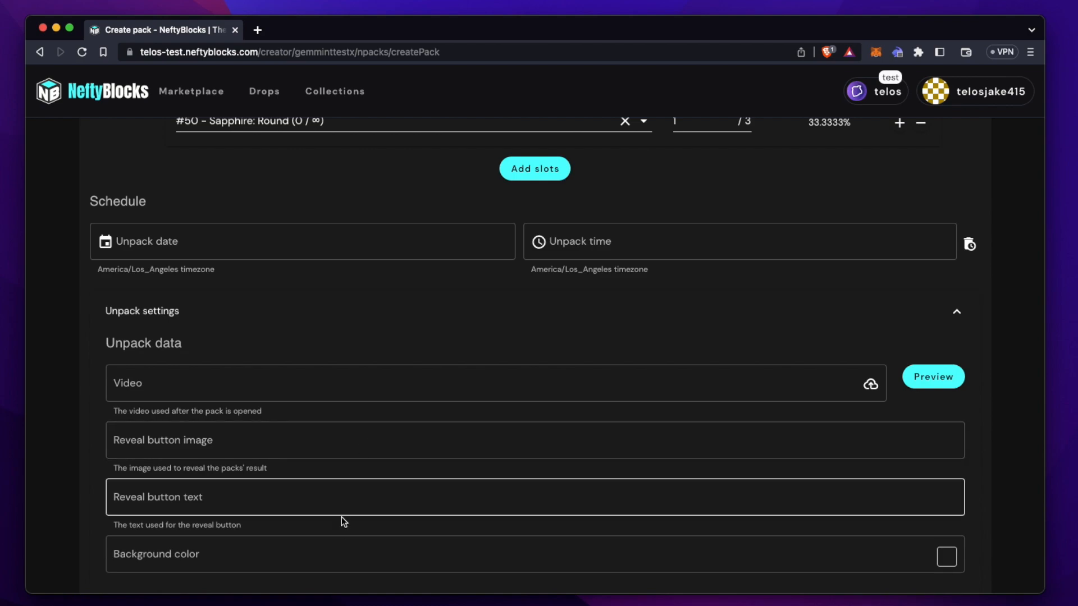
pyautogui.scroll(-2, 339, 530)
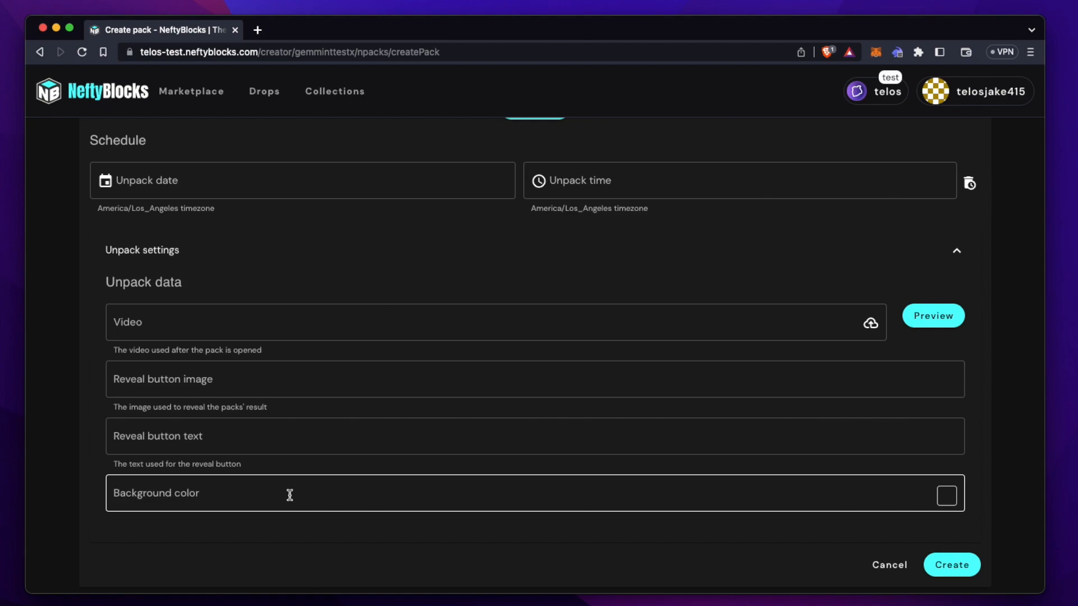
pyautogui.scroll(1, 290, 494)
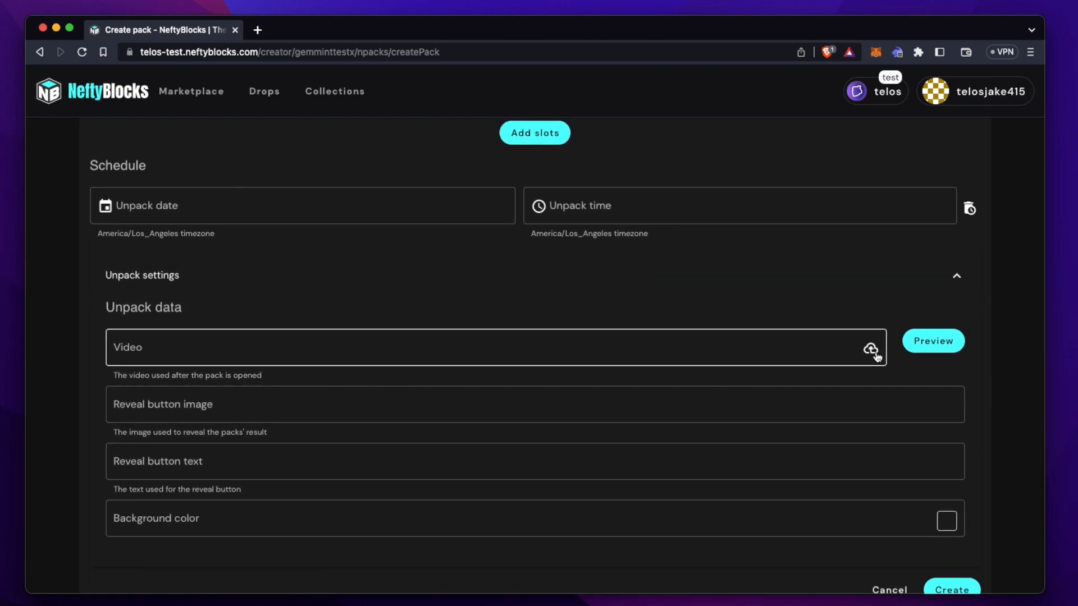
pyautogui.click(364, 363)
pyautogui.write('QmREhykkZ6wztofB9ebietoL2tJABBxuQ8S7LmEpEcTs5P')
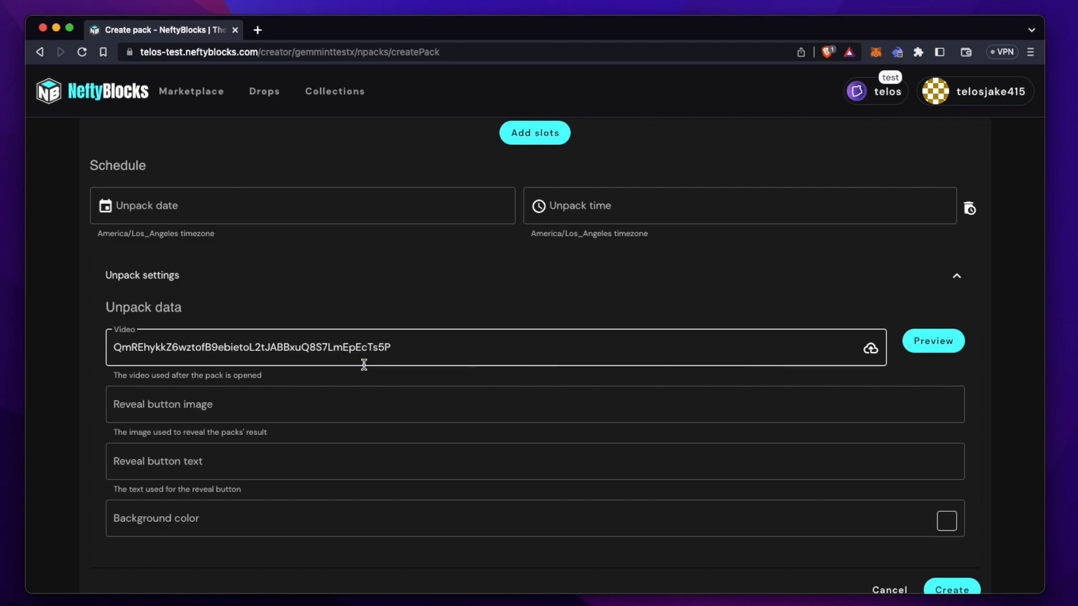
pyautogui.scroll(-1, 364, 364)
pyautogui.click(951, 563)
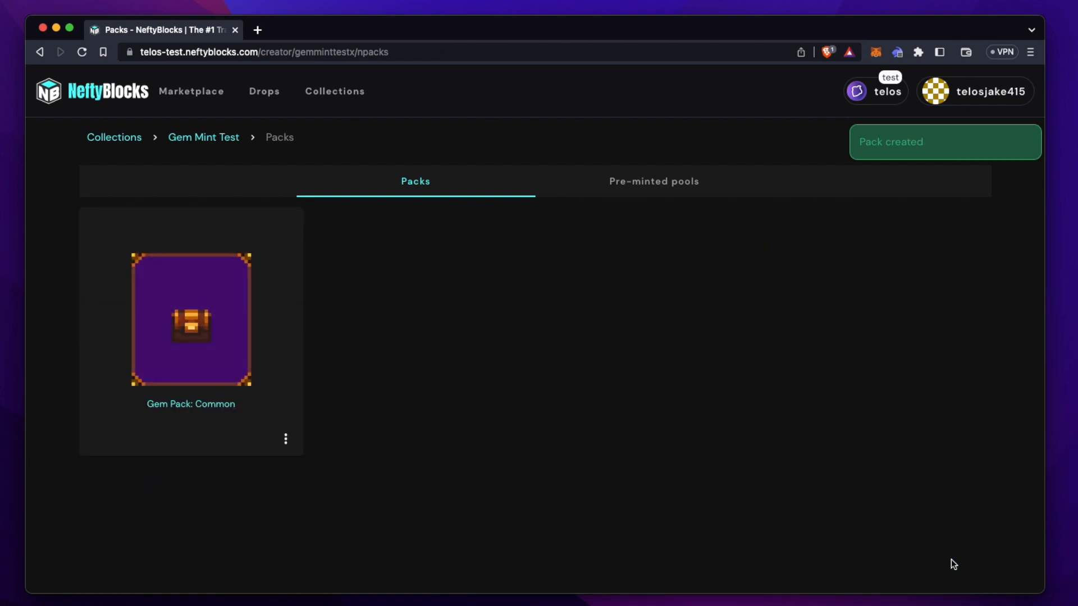
pyautogui.click(285, 439)
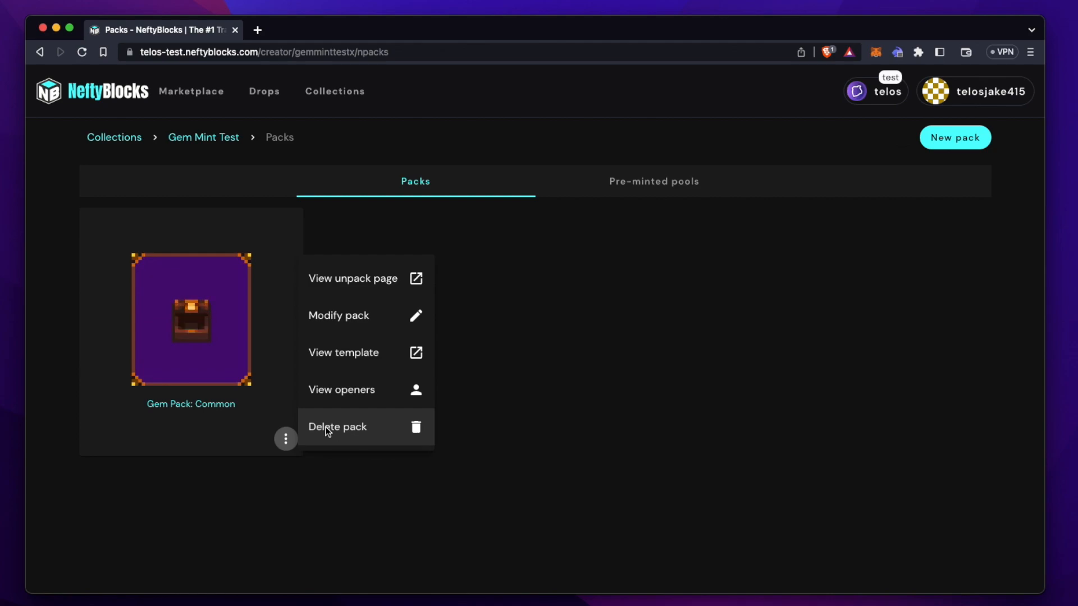
pyautogui.click(344, 470)
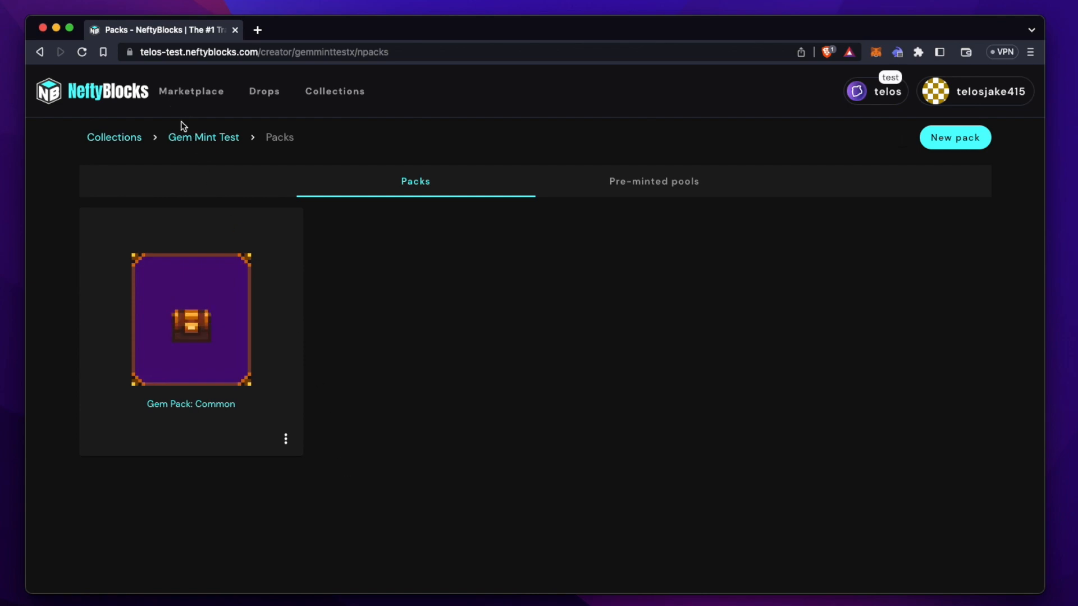
# - Go to the Gem Mint Test collection's drops and start a new drop
pyautogui.click(192, 137)
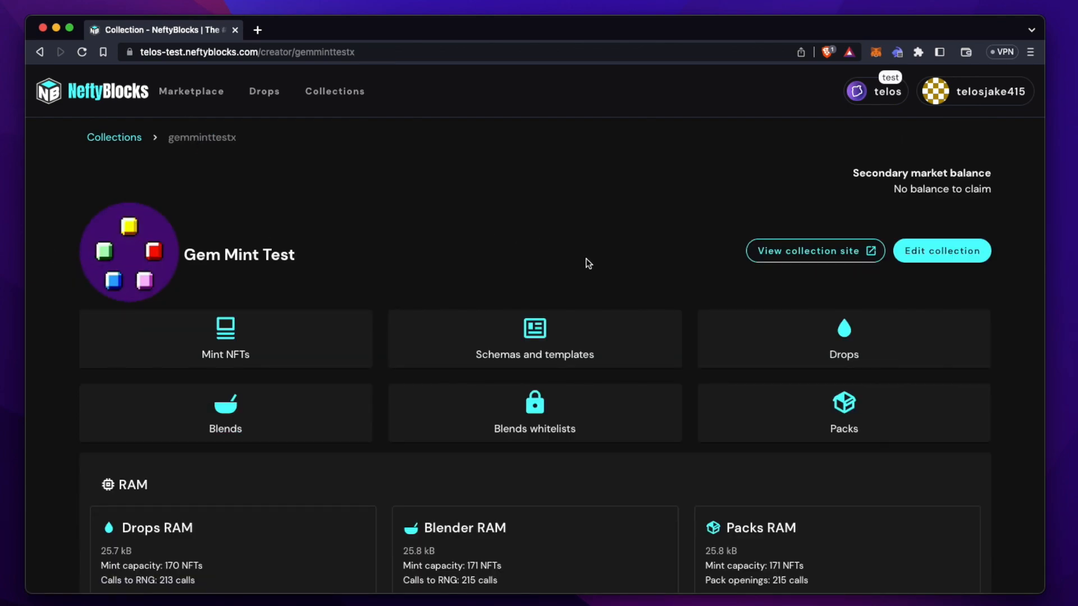
pyautogui.click(845, 340)
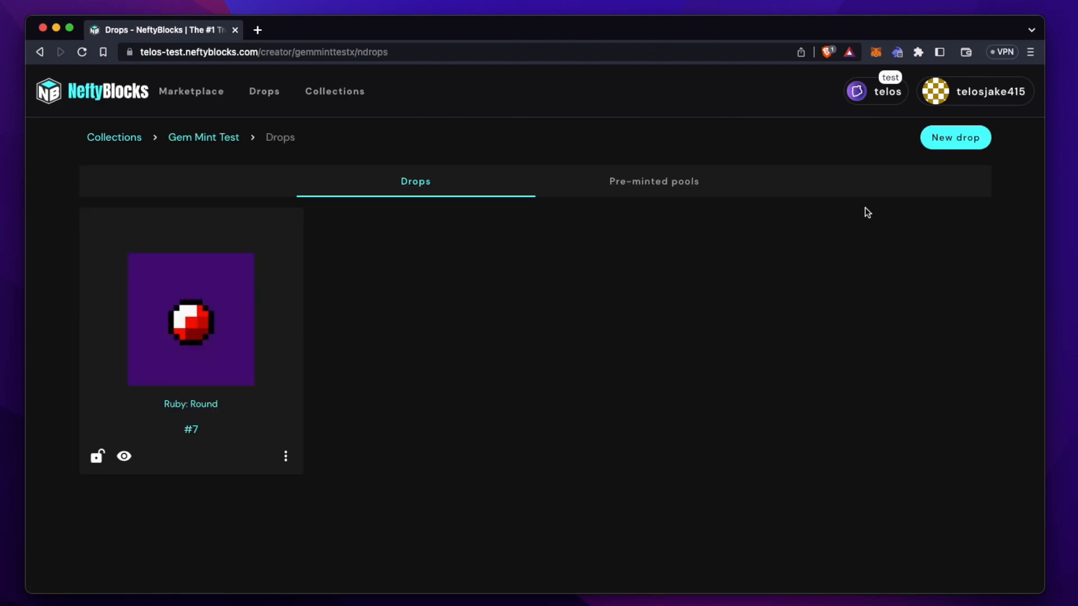
pyautogui.click(946, 137)
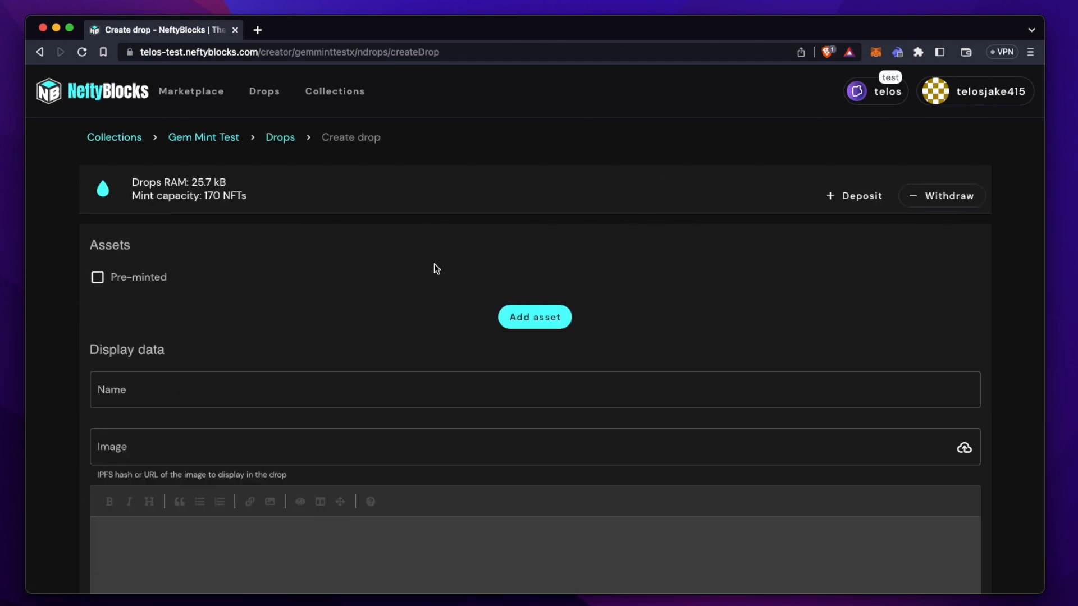
# - Add the Gem Pack 1 template from the gempack schema as the drop's asset
pyautogui.scroll(-1, 438, 271)
pyautogui.click(534, 298)
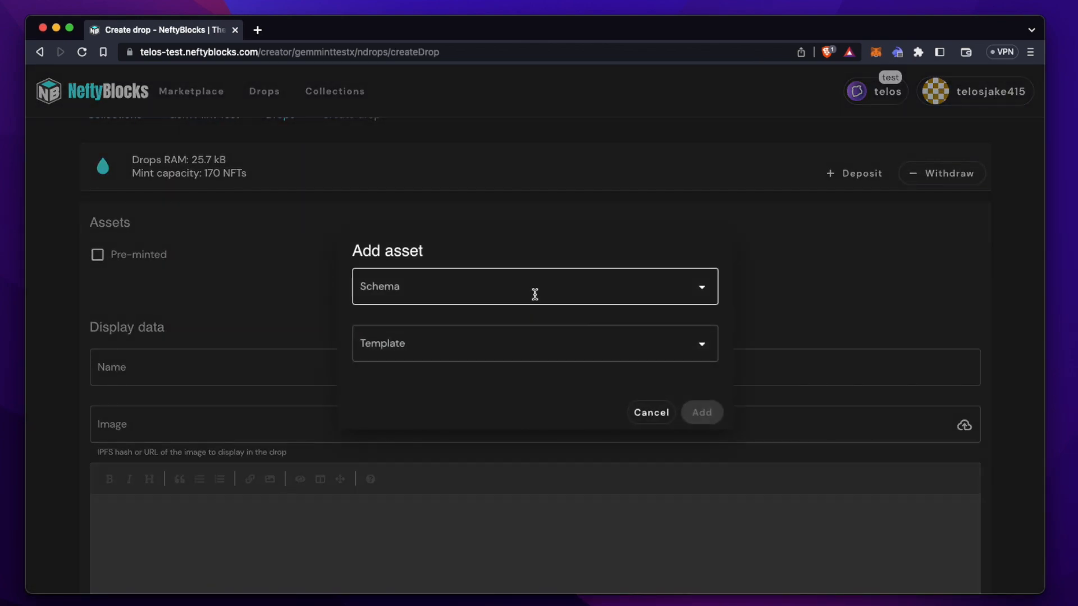
pyautogui.click(534, 294)
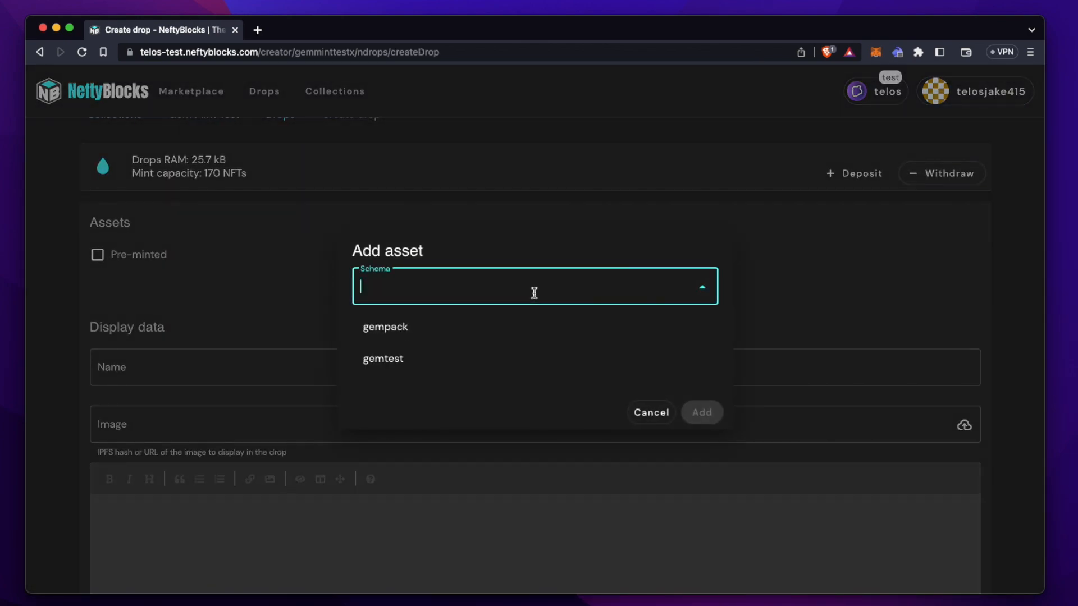
pyautogui.click(512, 333)
pyautogui.click(521, 355)
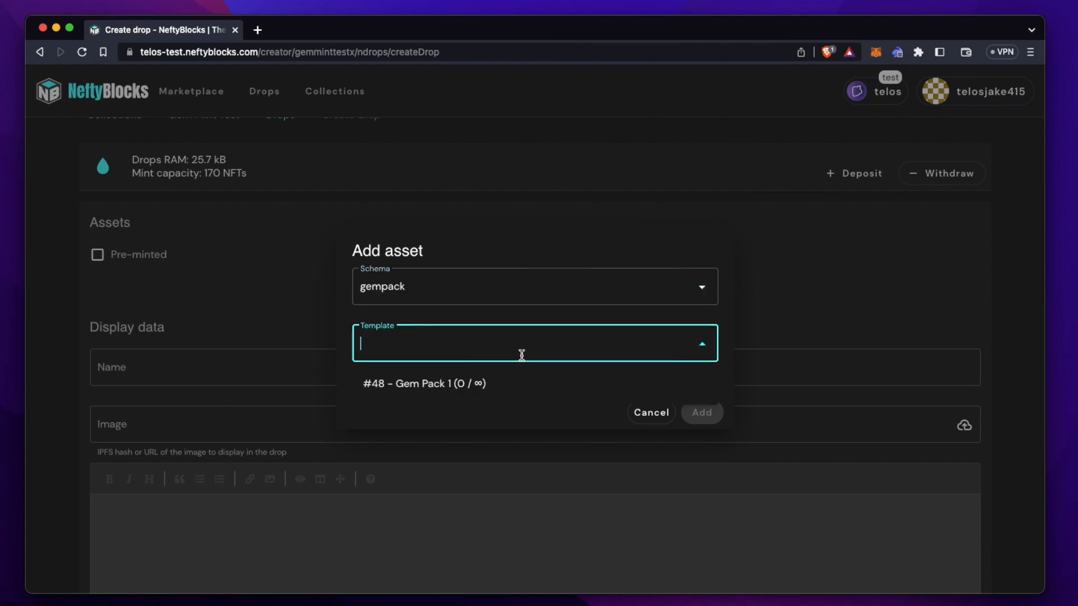
pyautogui.click(514, 392)
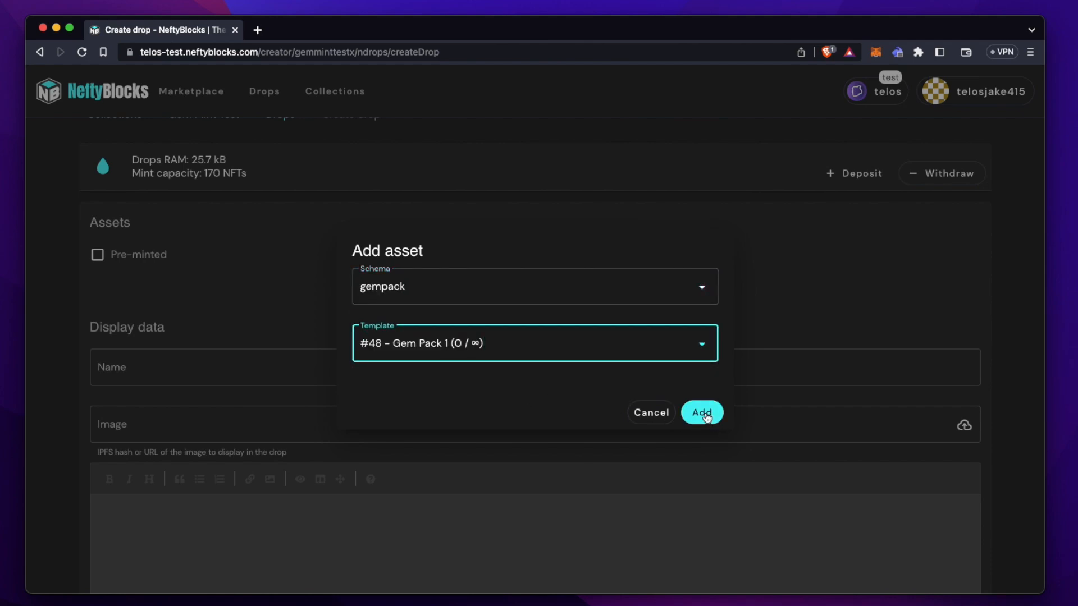
pyautogui.click(702, 414)
# - Name the drop "Gem Pack"
pyautogui.scroll(-3, 513, 436)
pyautogui.click(292, 450)
pyautogui.write('Gem pa')
pyautogui.press('BackSpace')
pyautogui.press('BackSpace')
pyautogui.write('Pack')
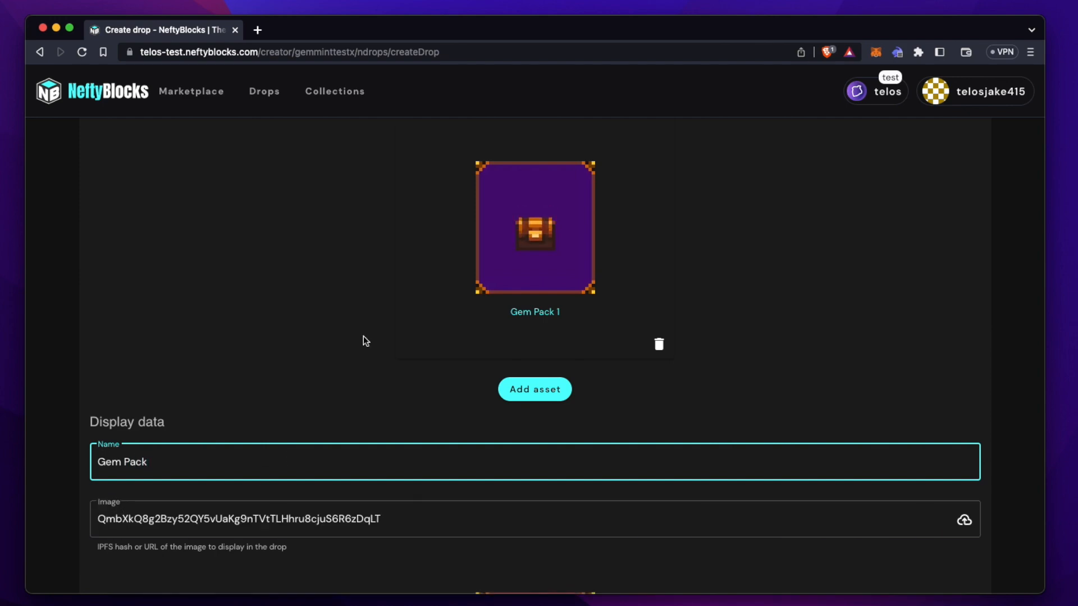
# - Describe the drop with "Each Pack Contains 4 Gems" and 33% drop rates for Small Sapphire, Small Emerald and Small Topaz for the 1st to 4th gem
pyautogui.scroll(-4, 362, 335)
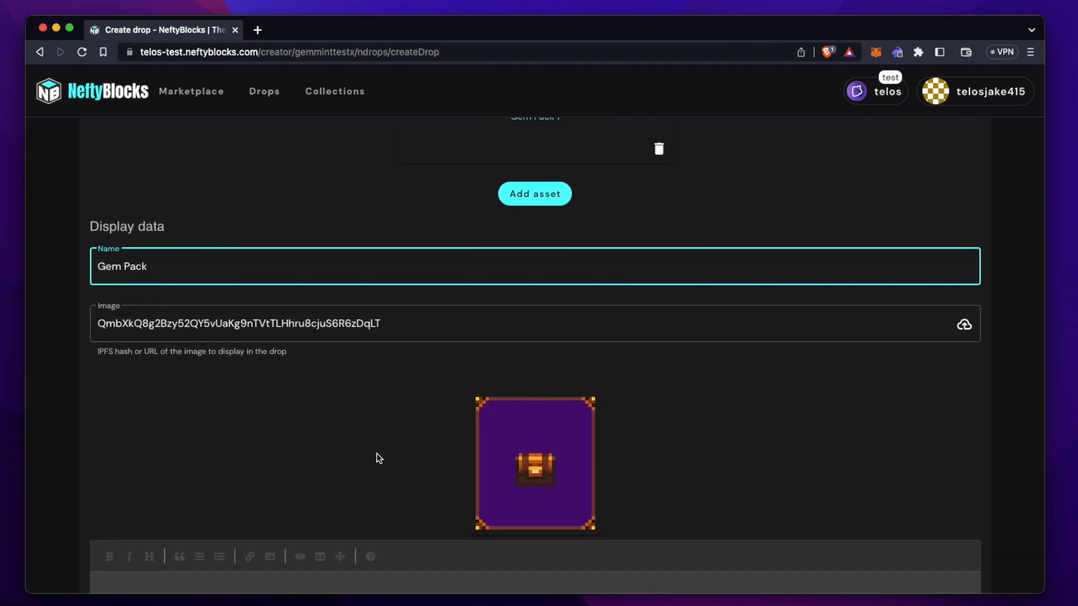
pyautogui.scroll(-6, 379, 458)
pyautogui.click(357, 360)
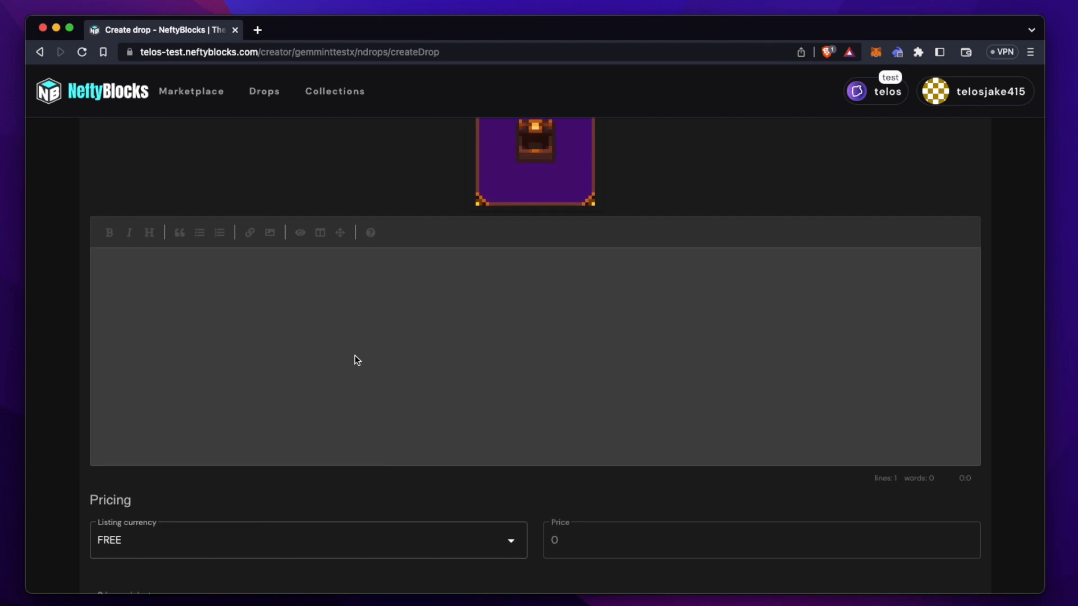
pyautogui.write('Each Pack Contains 4 Gems  Drop Rates 1st Gem Small Sapphire (33%) Small Emerald (33%) Small Topaz (33%)  Drop Rates 2nd Gem Small Sapphire (33%) Small Emerald (33%) Small Topaz (33%)  Drop Rates 3rd Gem Small Sapphire (33%) Small Emerald (33%) Small Topaz (33%)  Drop Rates 4th Gem Small Sapphire (33%) Small Emerald (33%) Small Topaz (33%)')
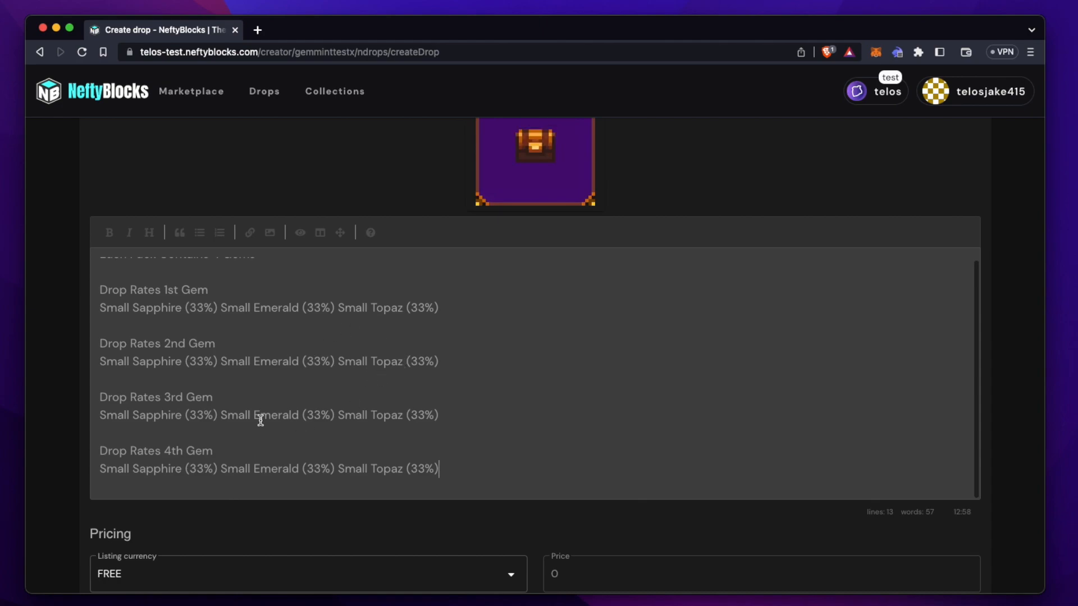
pyautogui.scroll(-5, 261, 421)
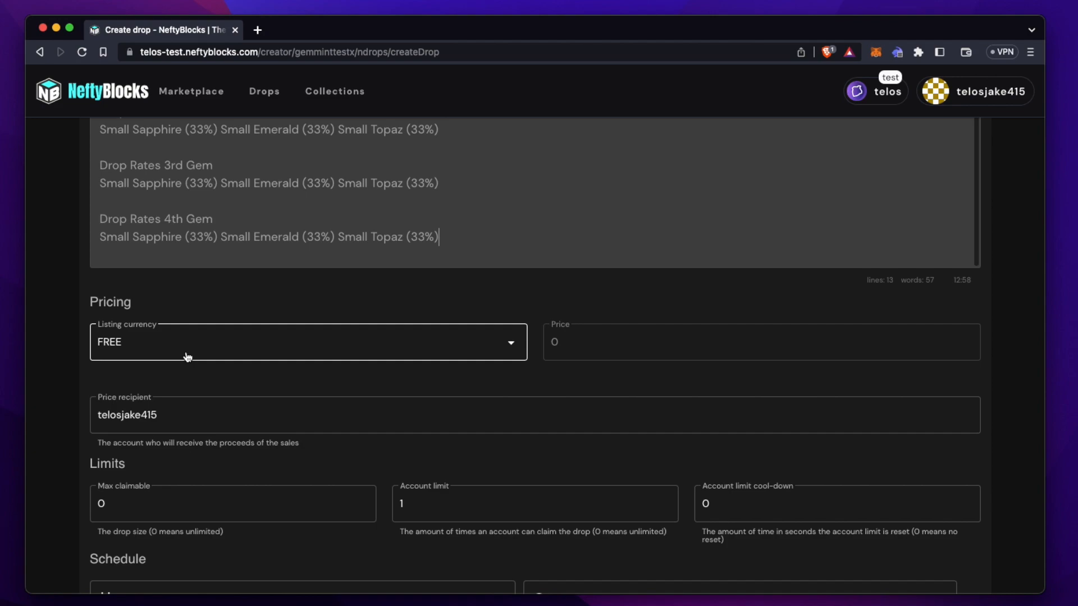
# - Keep the drop's listing currency as FREE and set the account limit to 0
pyautogui.click(188, 357)
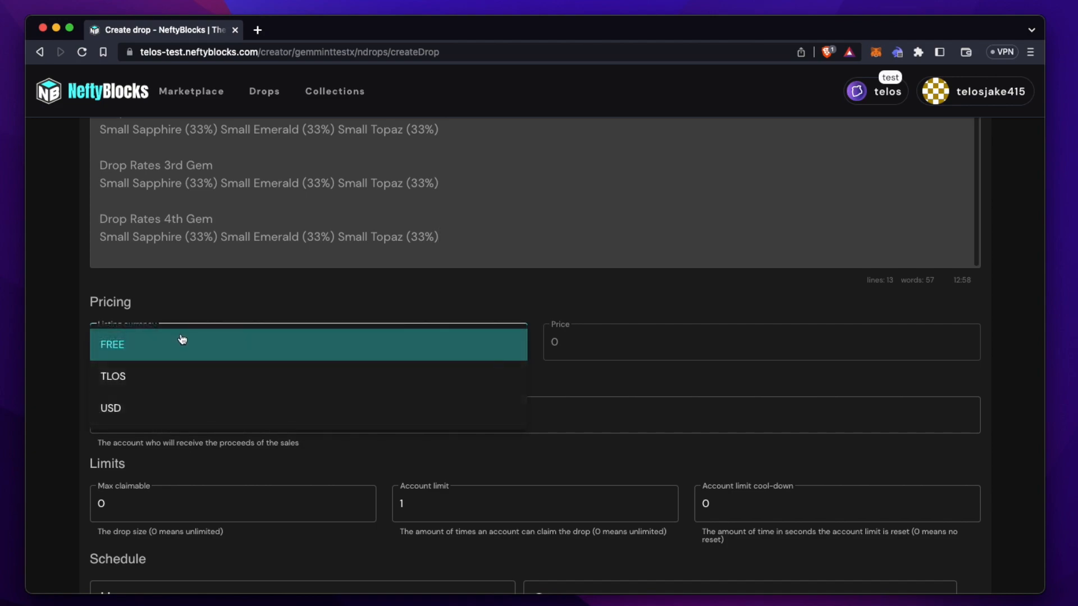
pyautogui.click(197, 343)
pyautogui.scroll(-2, 447, 365)
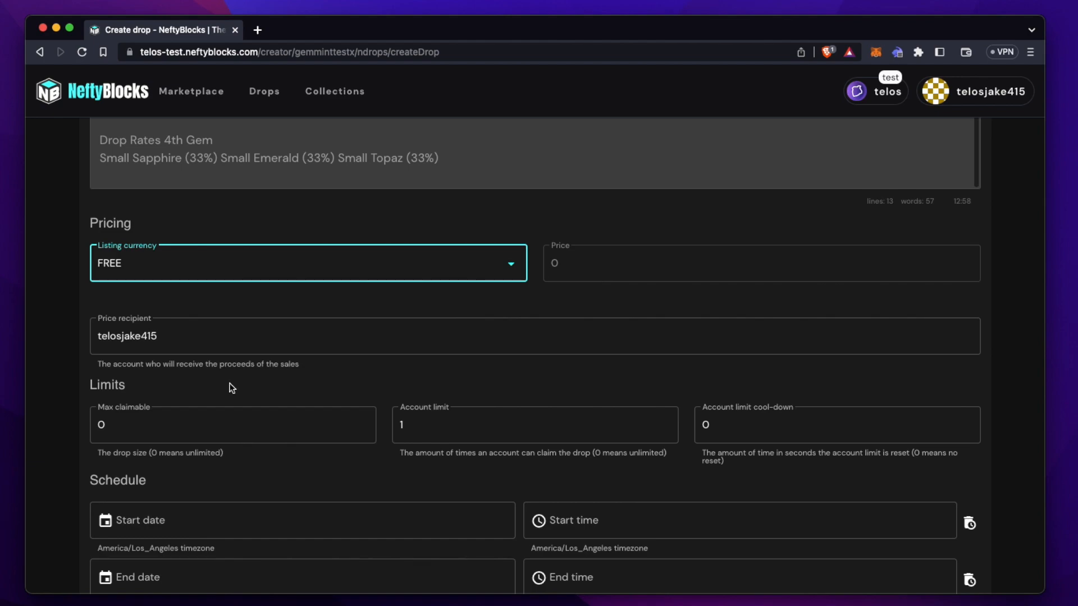
pyautogui.scroll(-2, 231, 387)
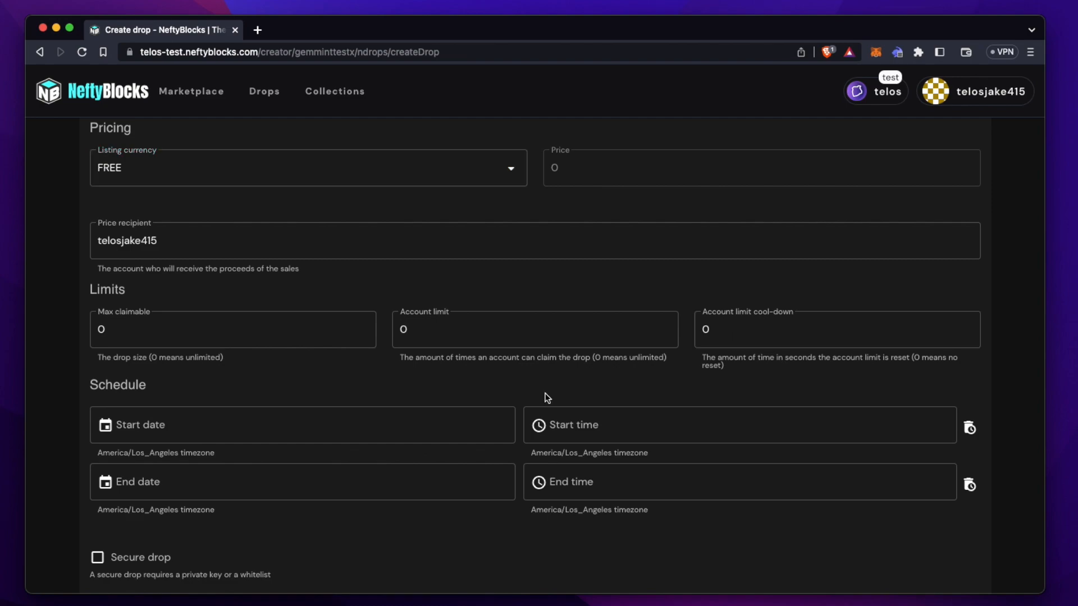
# - Create the drop without a start or end schedule, leaving Secure drop and Hide drop unchecked
pyautogui.scroll(-1, 547, 398)
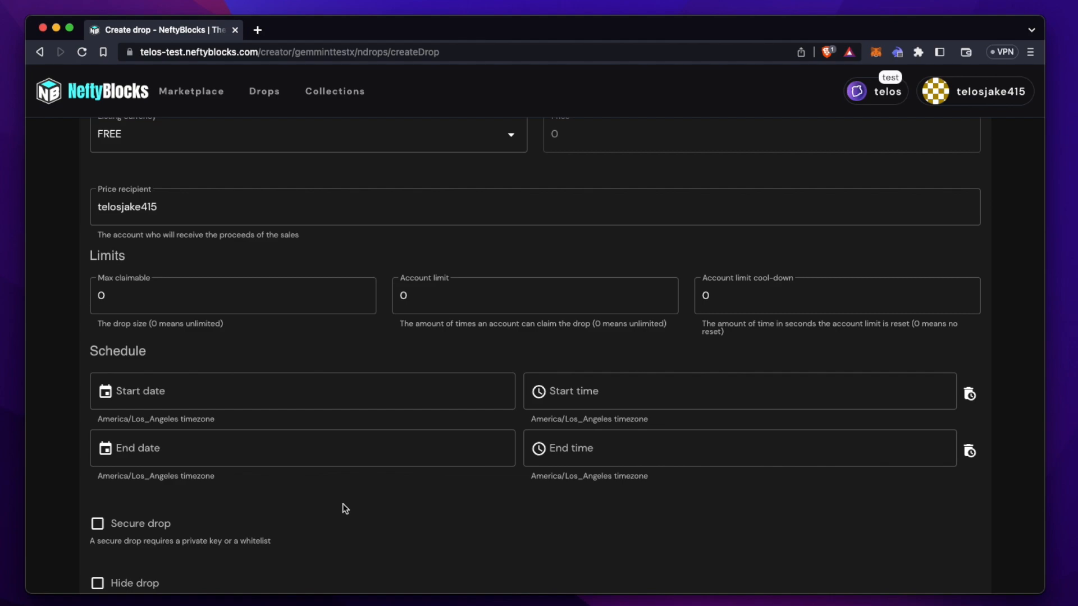
pyautogui.scroll(-3, 343, 504)
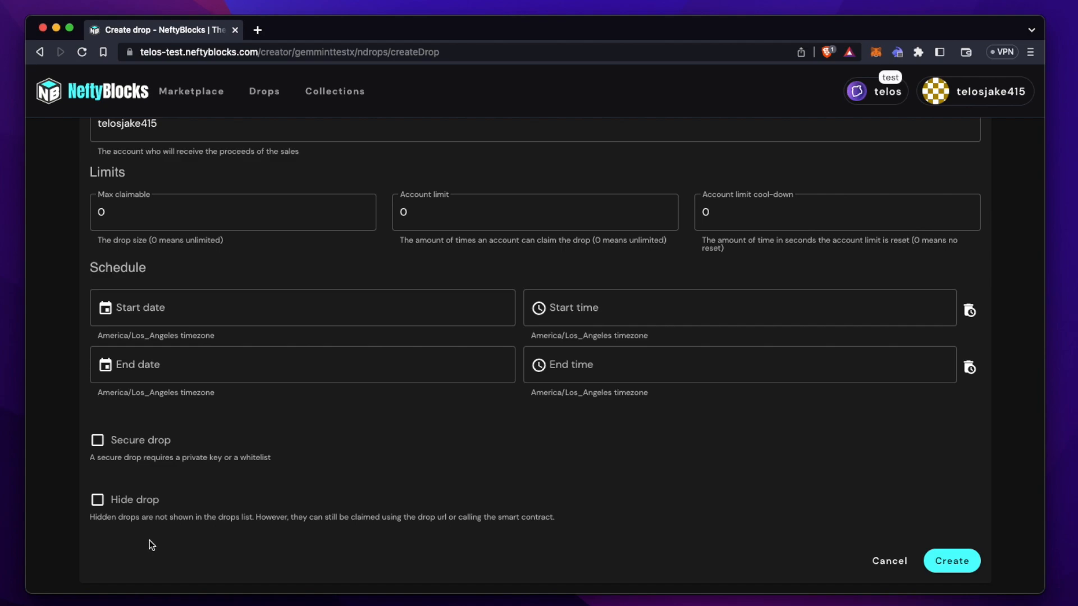
pyautogui.click(953, 565)
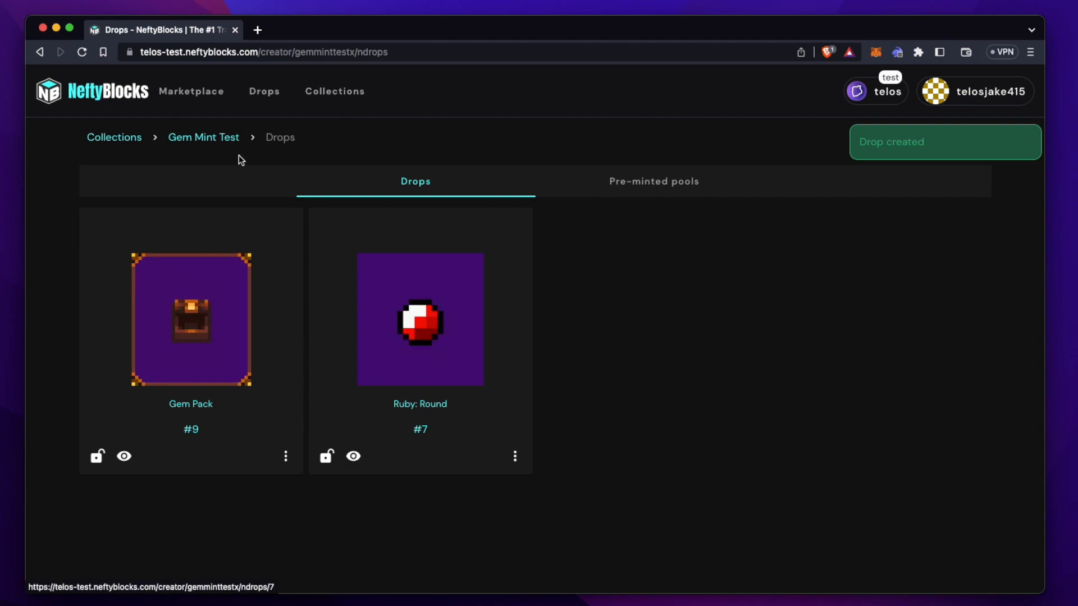
# - Go to the Gem Mint Test collection's public site and open the Gem Pack drop from its latest drops
pyautogui.click(205, 137)
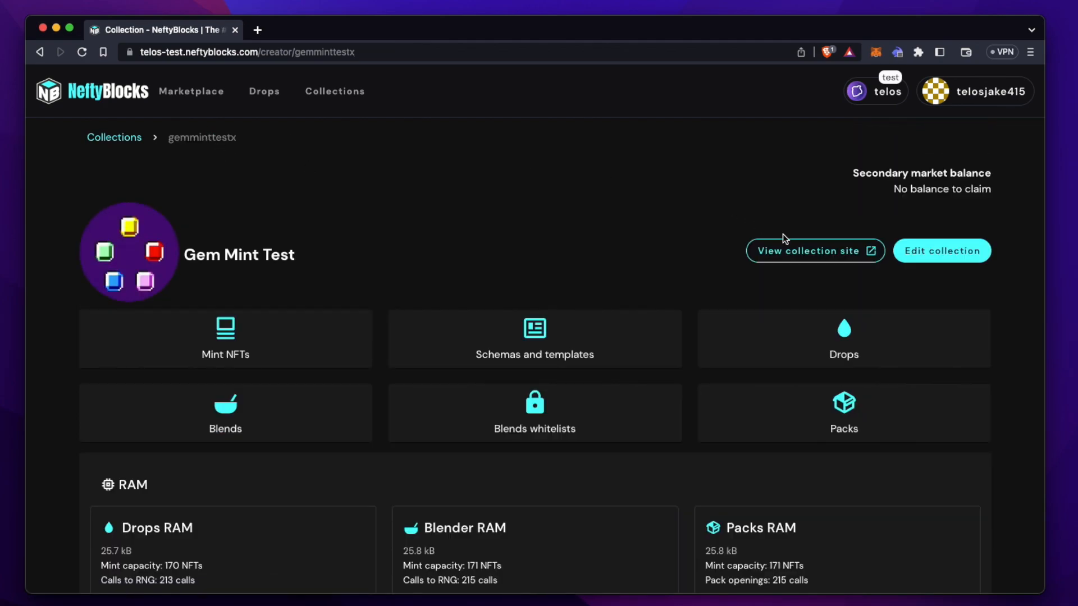
pyautogui.click(797, 250)
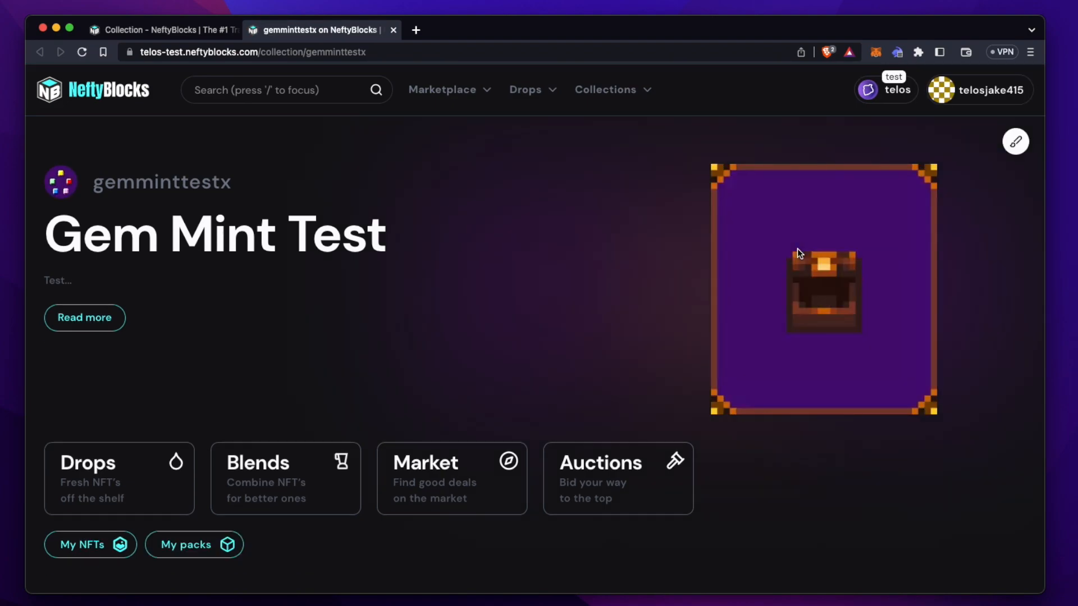
pyautogui.scroll(-5, 572, 300)
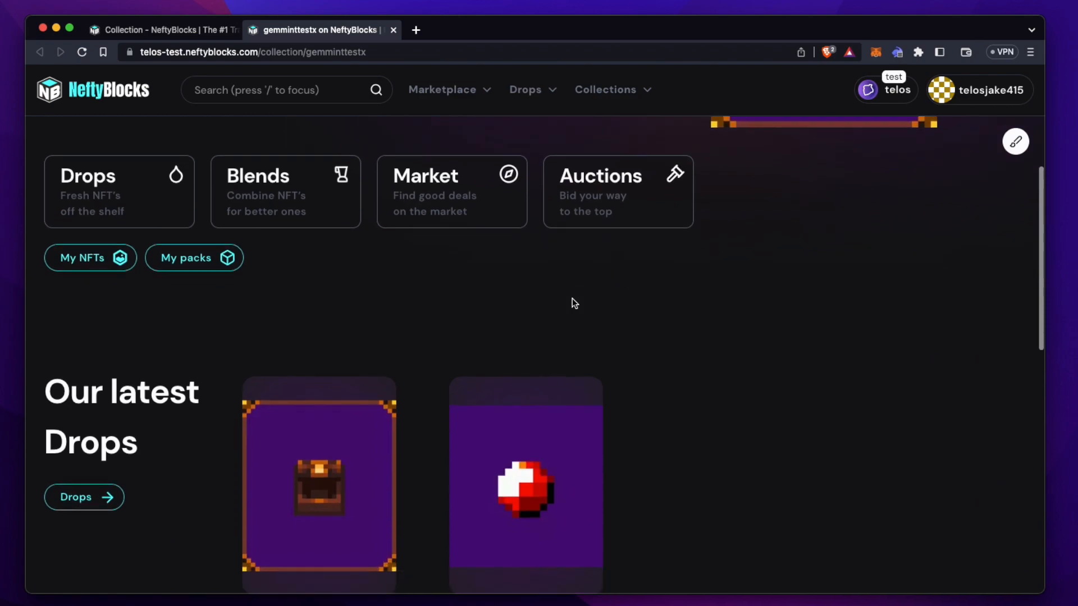
pyautogui.scroll(-4, 571, 298)
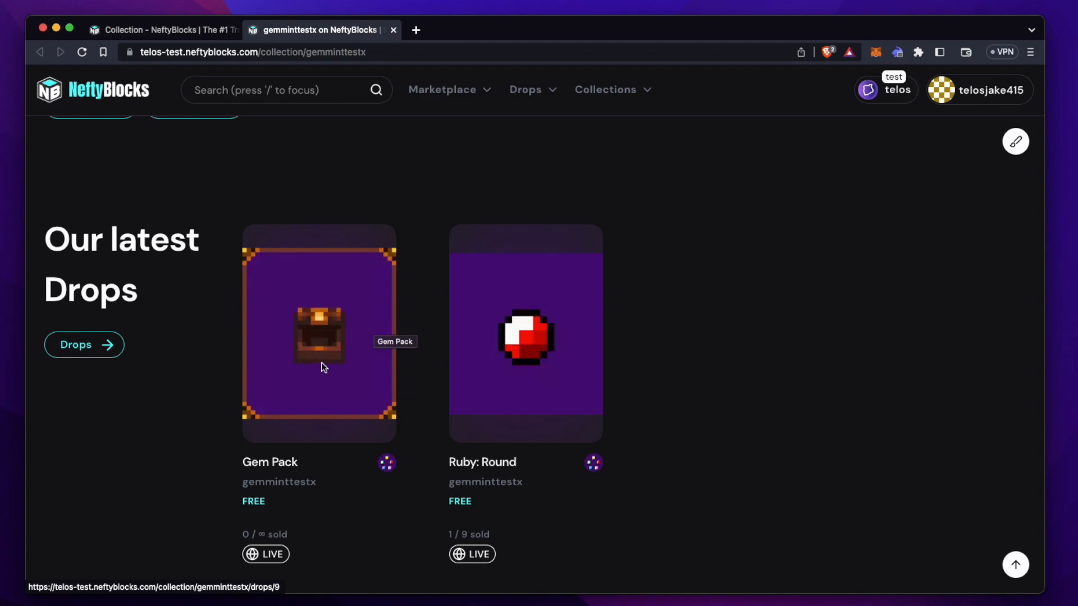
pyautogui.scroll(-2, 324, 368)
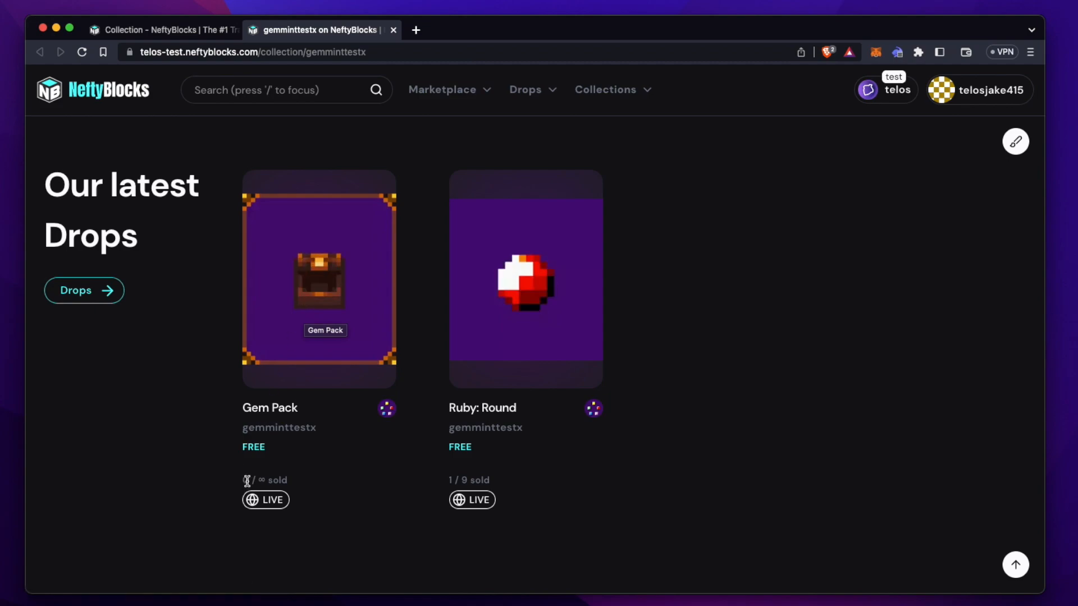
pyautogui.click(340, 271)
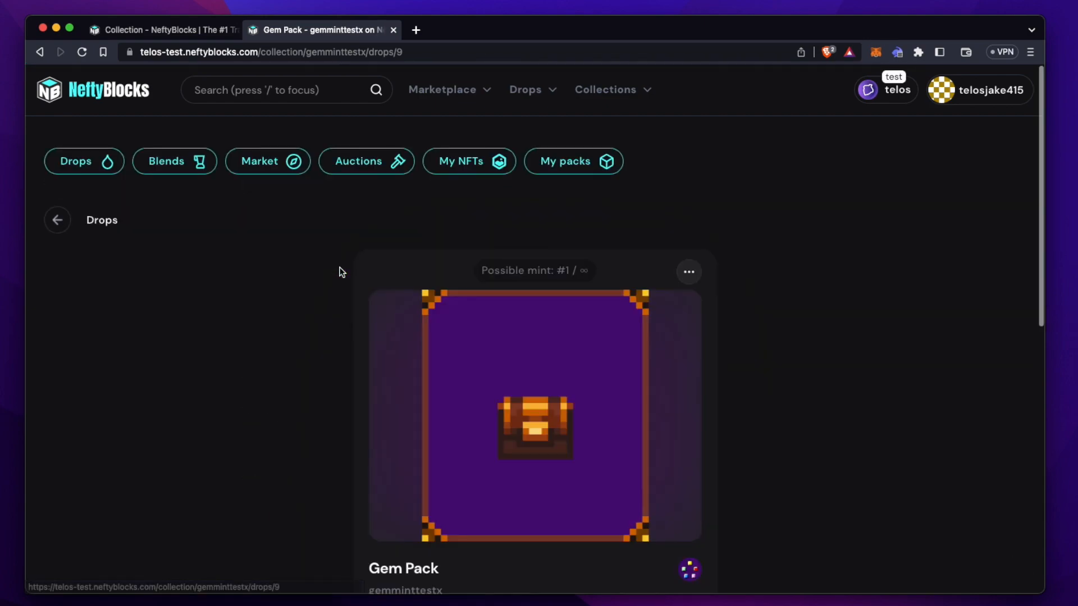
# - Review the Gem Pack drop's price, supply, claim limits and drop-rate description
pyautogui.scroll(-5, 341, 271)
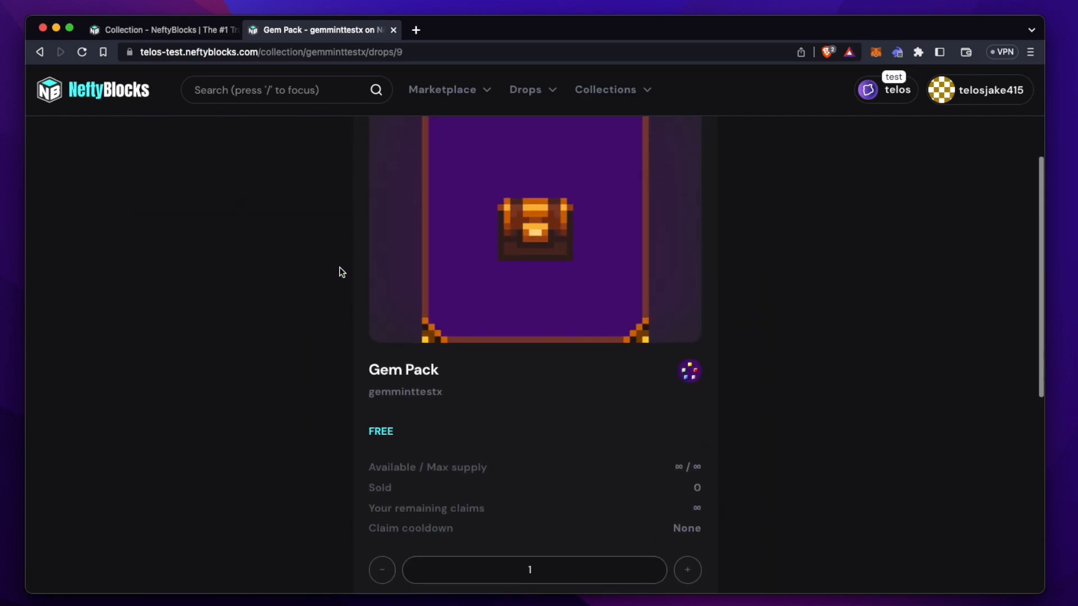
pyautogui.scroll(-2, 340, 271)
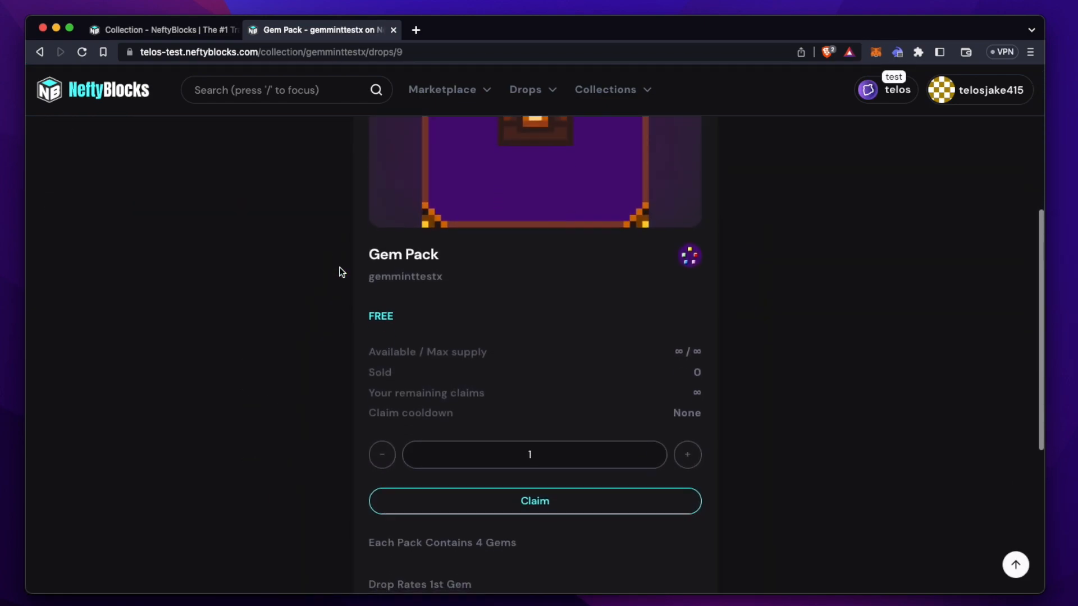
pyautogui.scroll(-3, 446, 369)
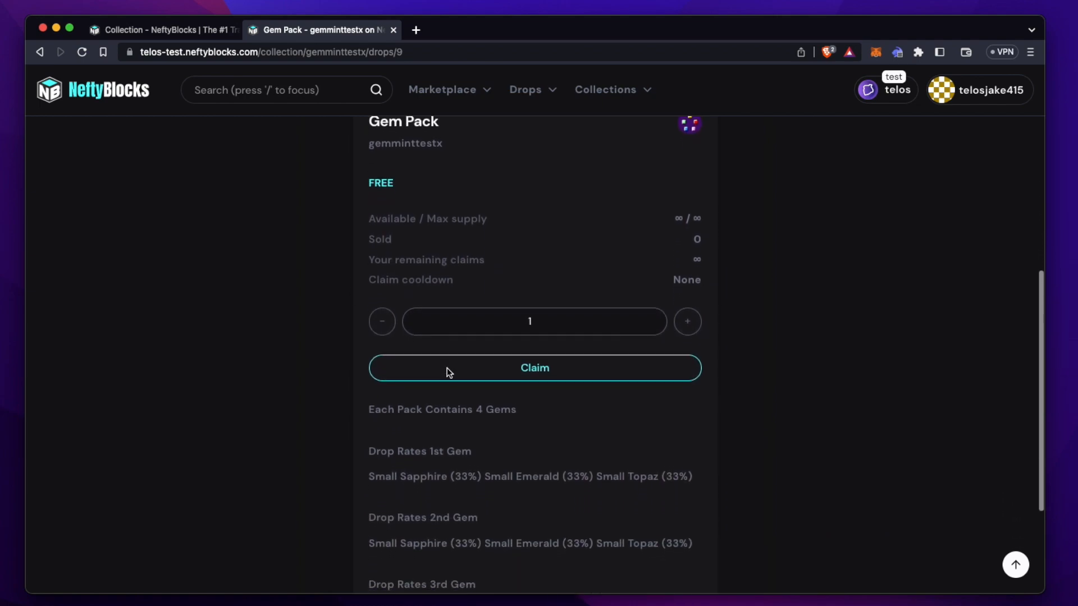
pyautogui.scroll(-1, 448, 371)
pyautogui.scroll(-1, 551, 449)
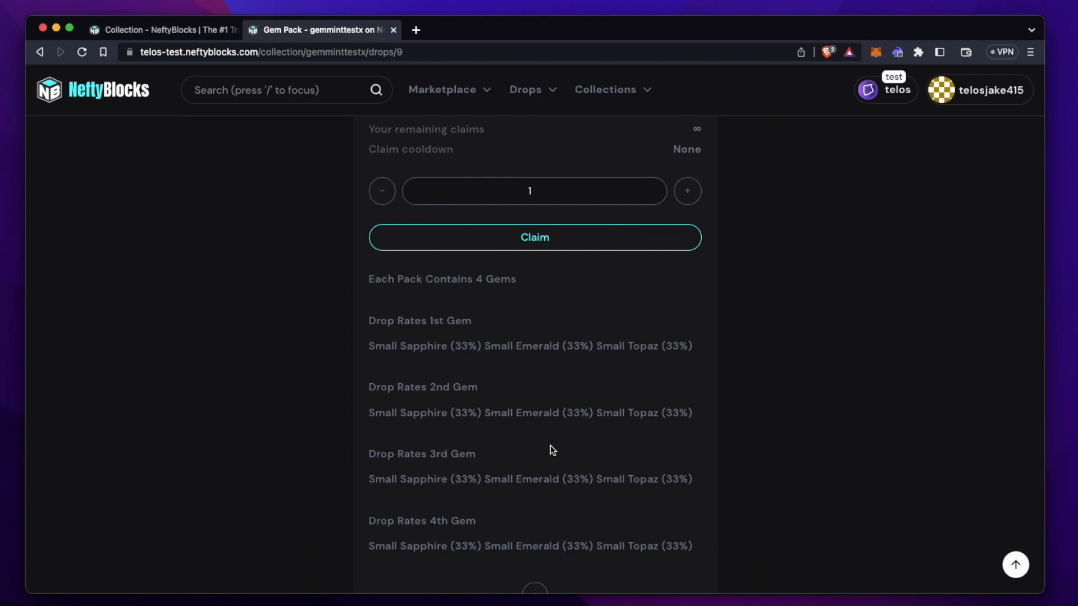
pyautogui.scroll(-1, 550, 445)
pyautogui.scroll(3, 550, 446)
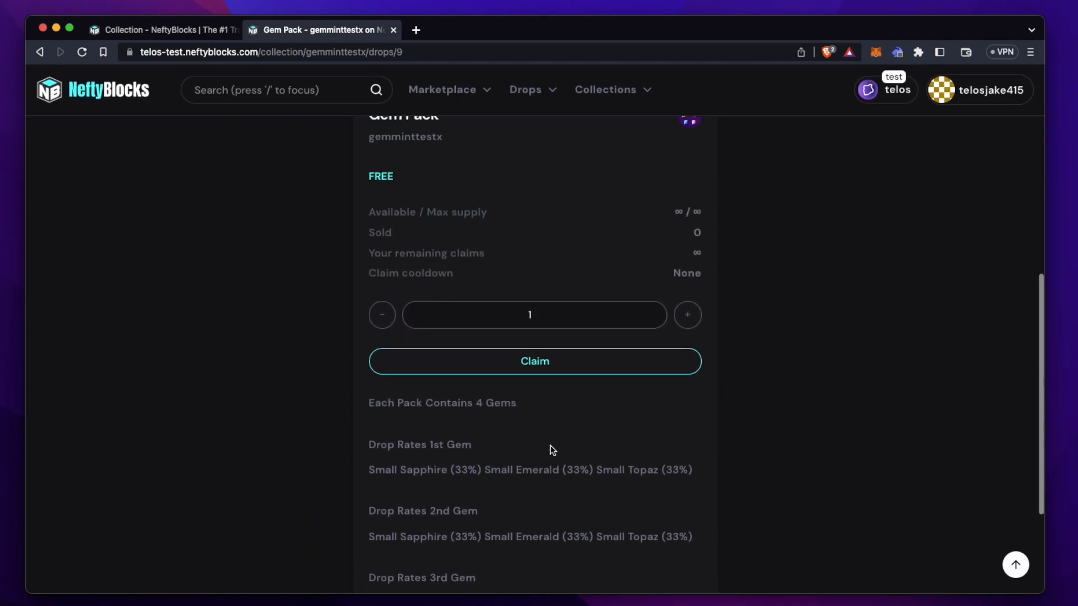
# - Claim one Gem Pack from the drop
pyautogui.scroll(4, 551, 449)
pyautogui.scroll(-1, 551, 448)
pyautogui.scroll(2, 551, 447)
pyautogui.scroll(-3, 553, 449)
pyautogui.click(558, 498)
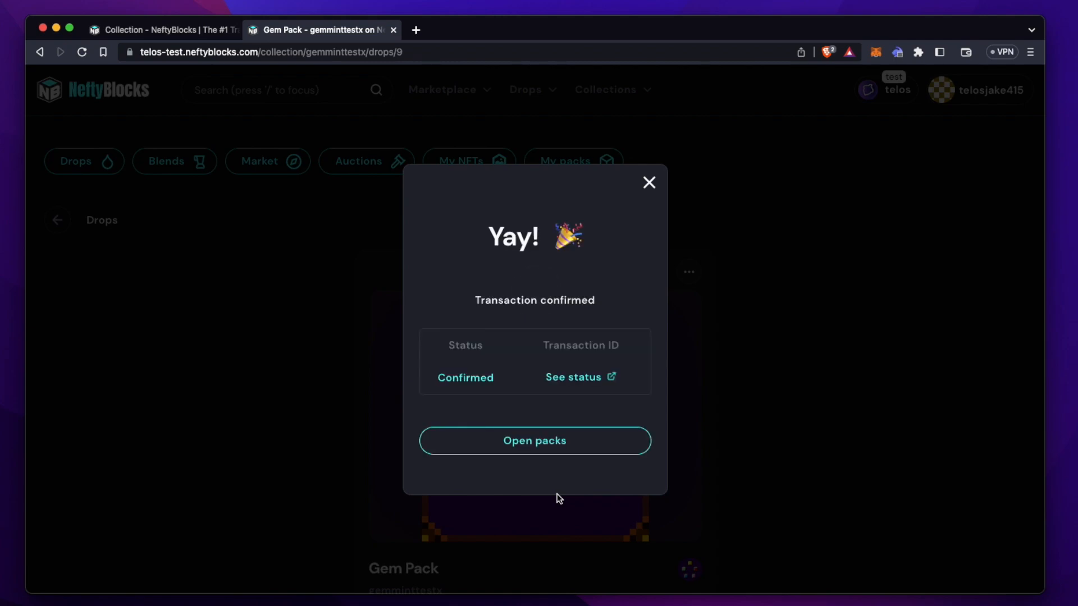
# - Go to the owned packs and open the claimed Gem Pack 1
pyautogui.click(547, 449)
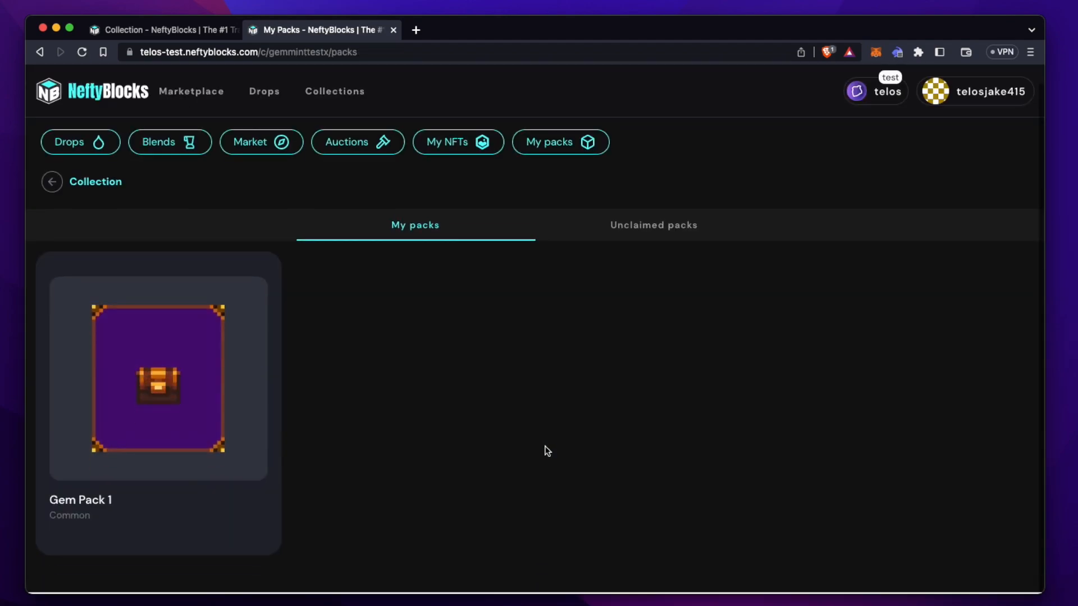
pyautogui.click(154, 399)
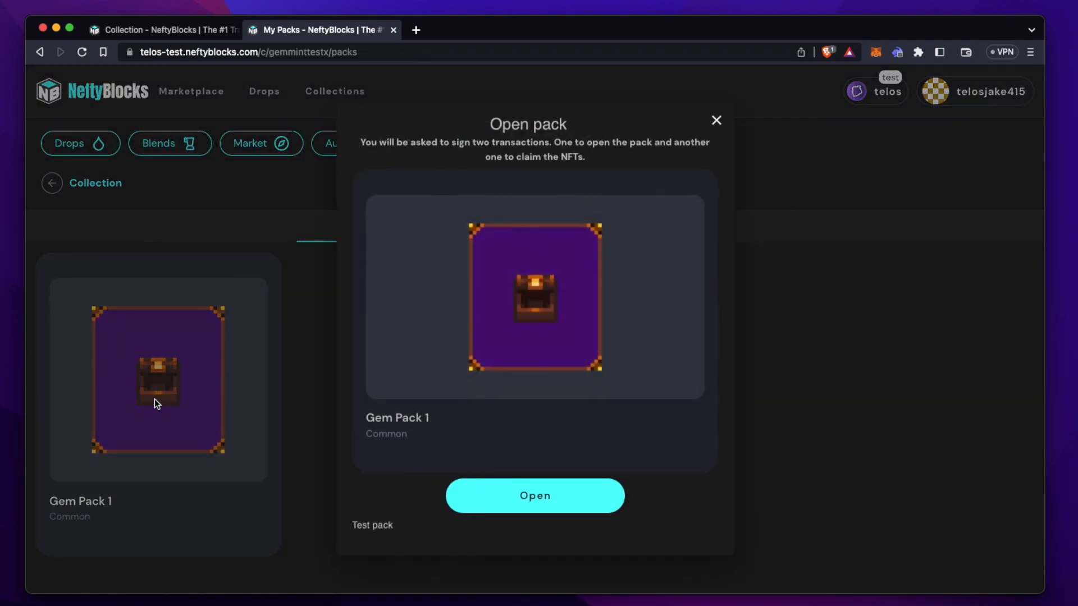
pyautogui.click(535, 497)
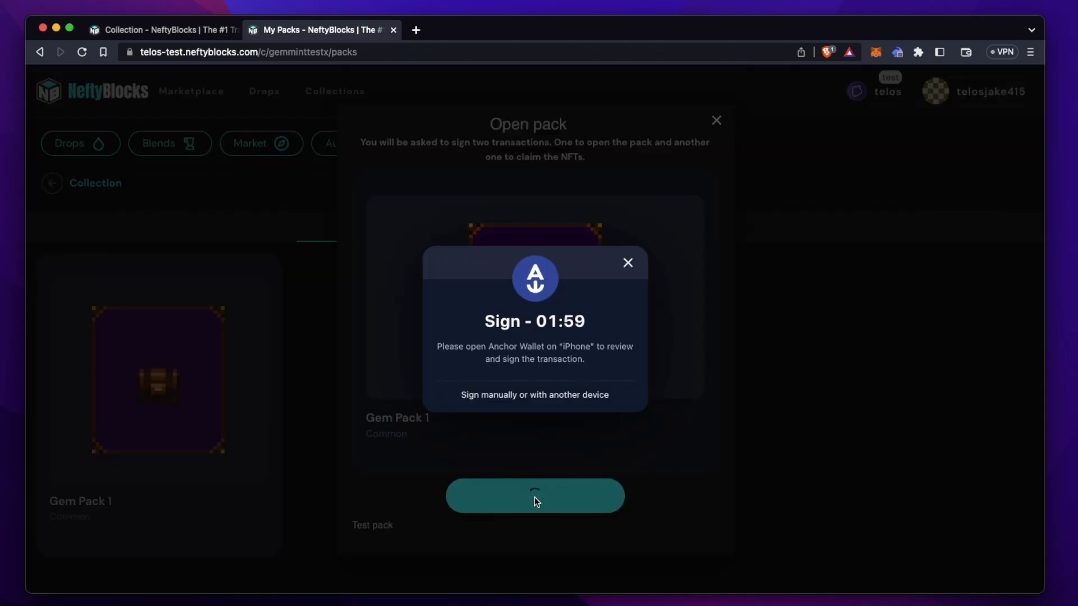